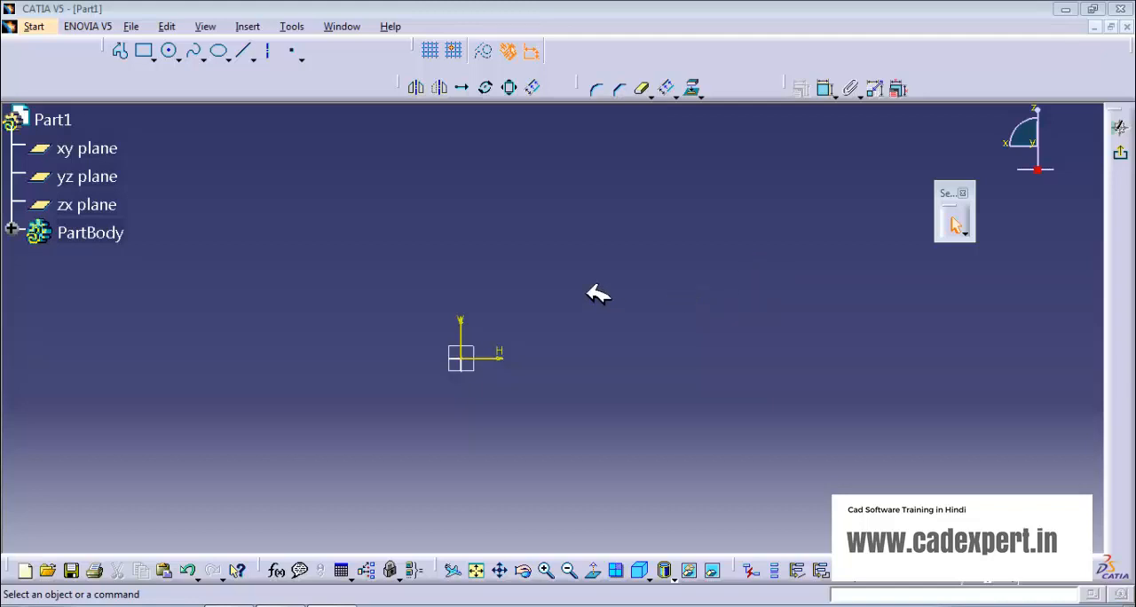
Step: Sketch a rectangle about 172 mm wide and 99 mm high to the right of the origin
left_click(145, 51)
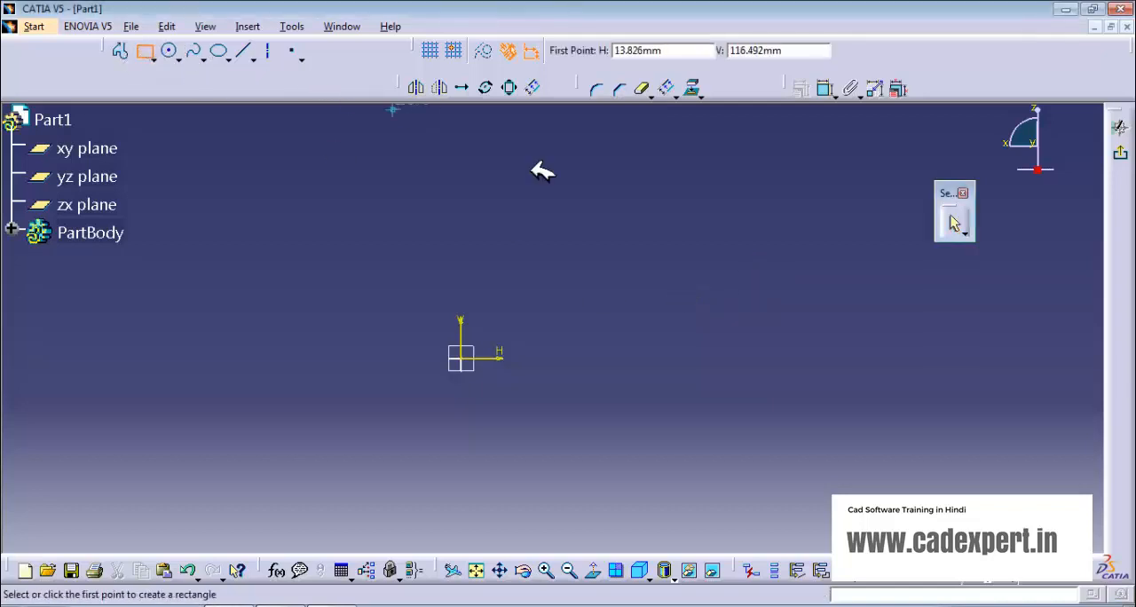
left_click(576, 223)
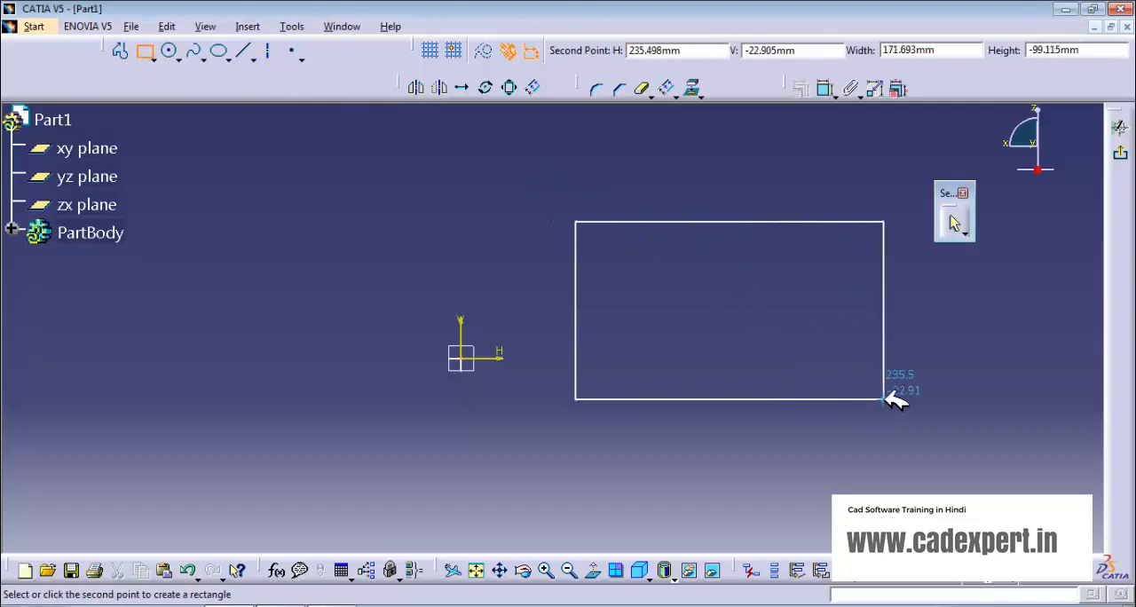
left_click(884, 399)
left_click(721, 298)
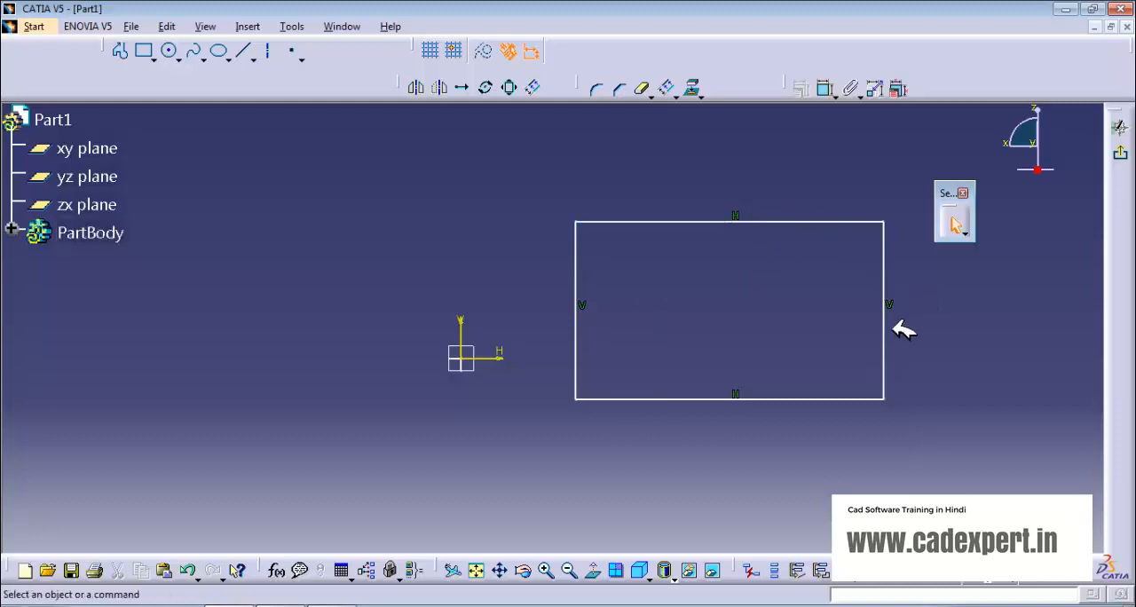
Step: Reshape the rectangle freehand by moving its edges until it is about 146 mm wide
left_click_drag(808, 221, 758, 283)
left_click_drag(838, 348, 788, 337)
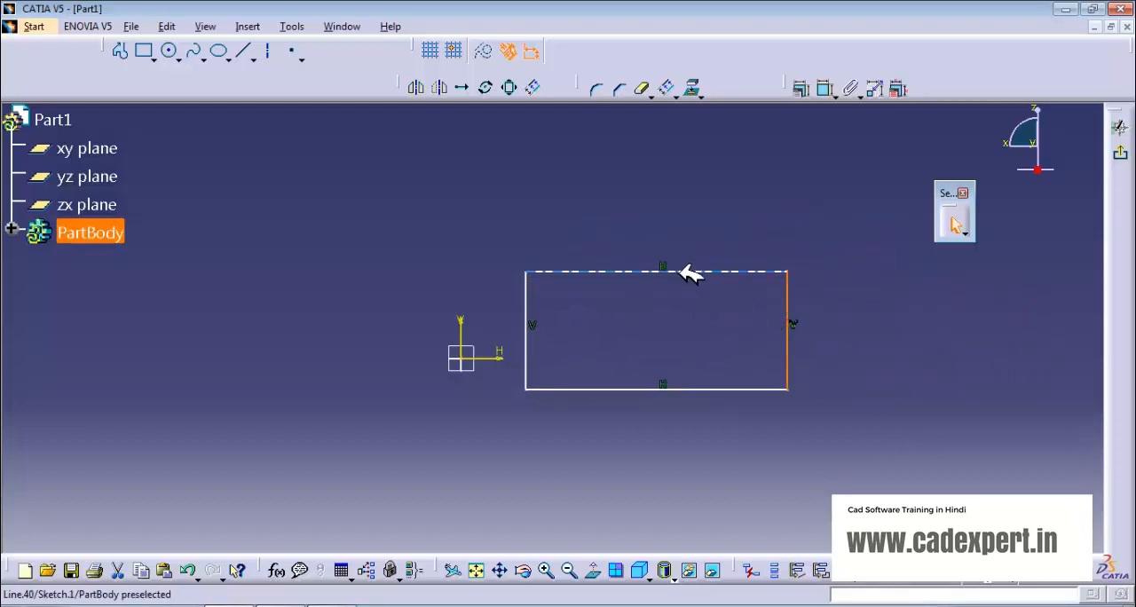
left_click_drag(690, 271, 761, 251)
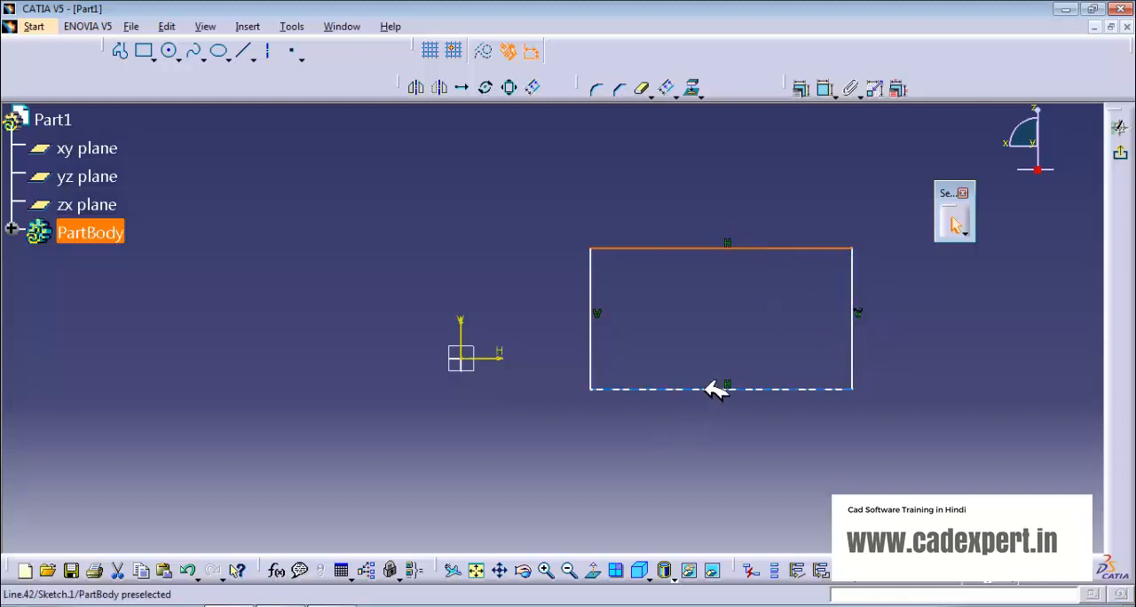
mouse_move(717, 389)
left_mouse_down()
mouse_move(719, 454)
mouse_move(748, 332)
mouse_move(733, 439)
mouse_move(710, 382)
left_mouse_up()
left_click(756, 306)
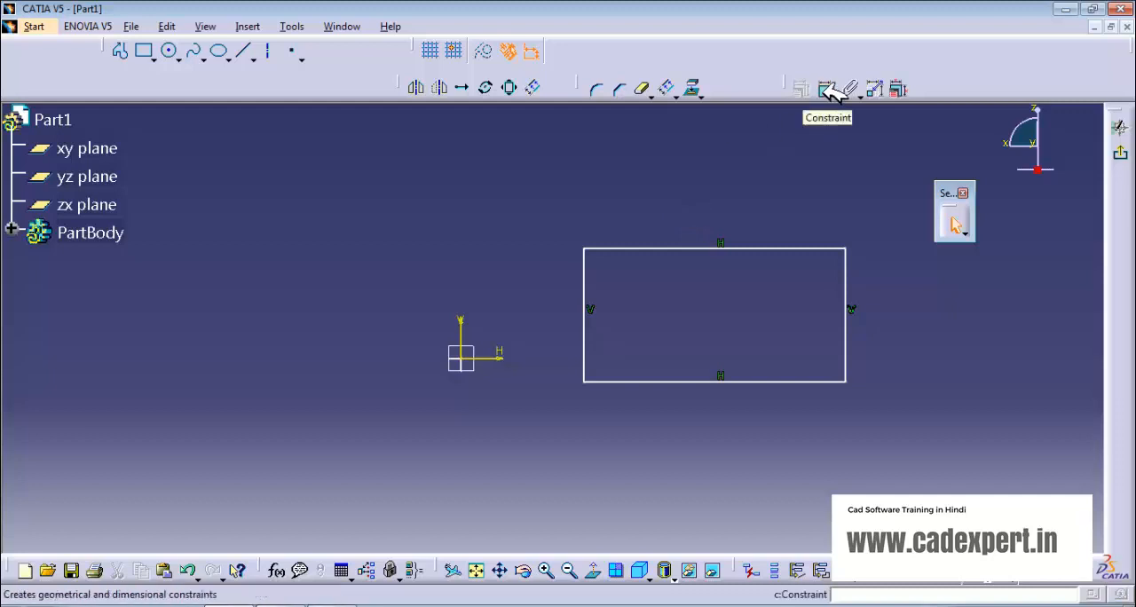
Step: Try rounding the rectangle's upper-left corner with a radius of about 38 mm, and undo the corner
left_click(596, 88)
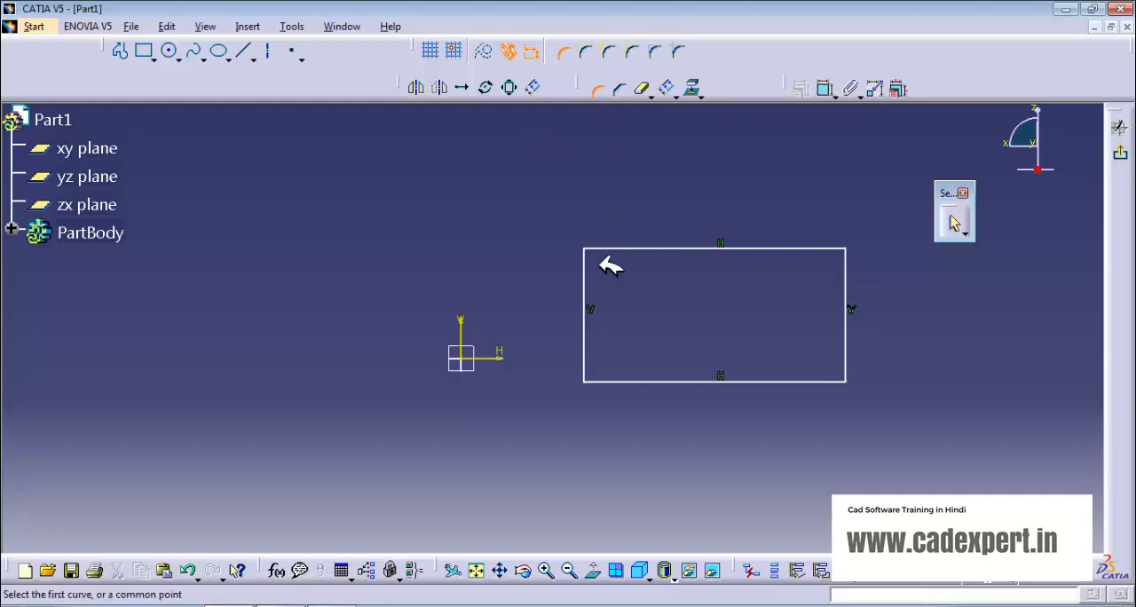
left_click(593, 275)
left_click(618, 248)
left_click(624, 272)
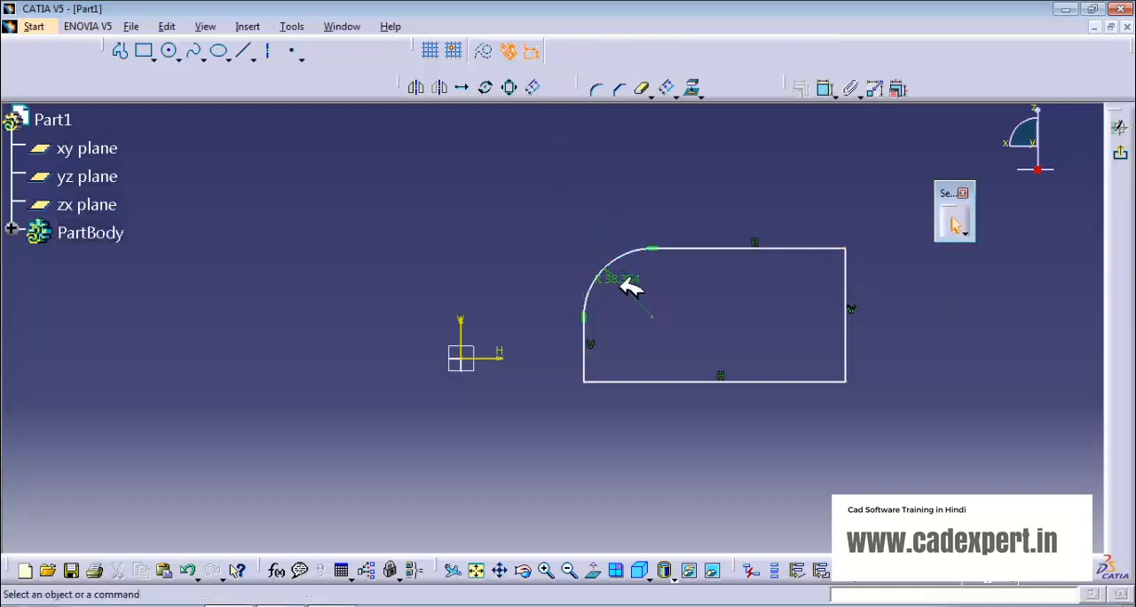
key("ctrl+z")
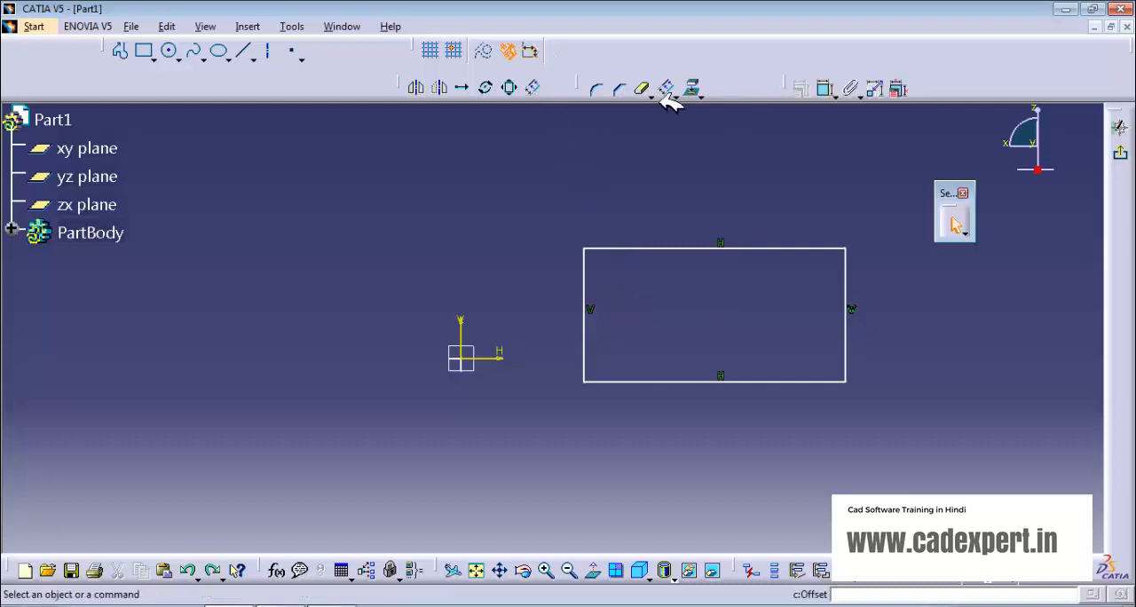
Step: Try rounding the upper-left corner with dimensional constraints turned off, and undo that corner
left_click(598, 89)
left_click(585, 267)
left_click(613, 248)
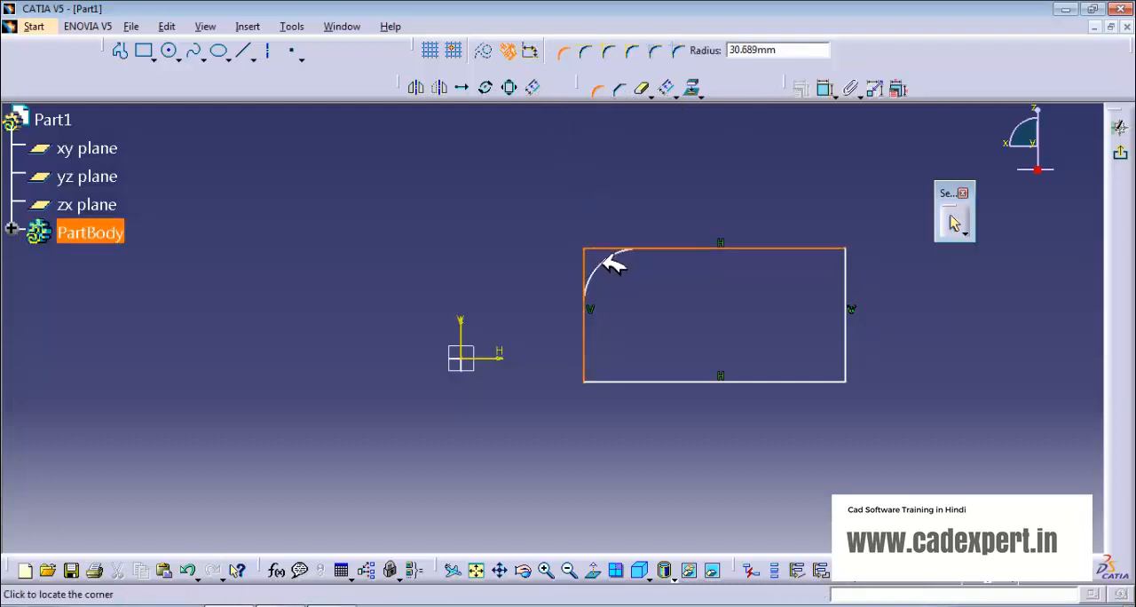
left_click(618, 327)
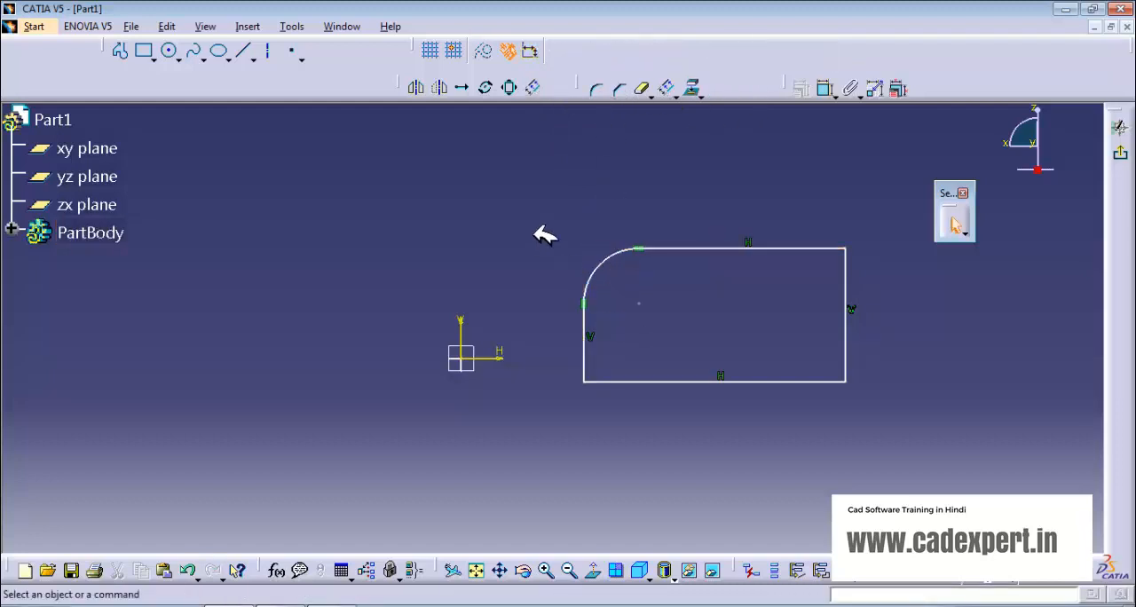
key("ctrl+z")
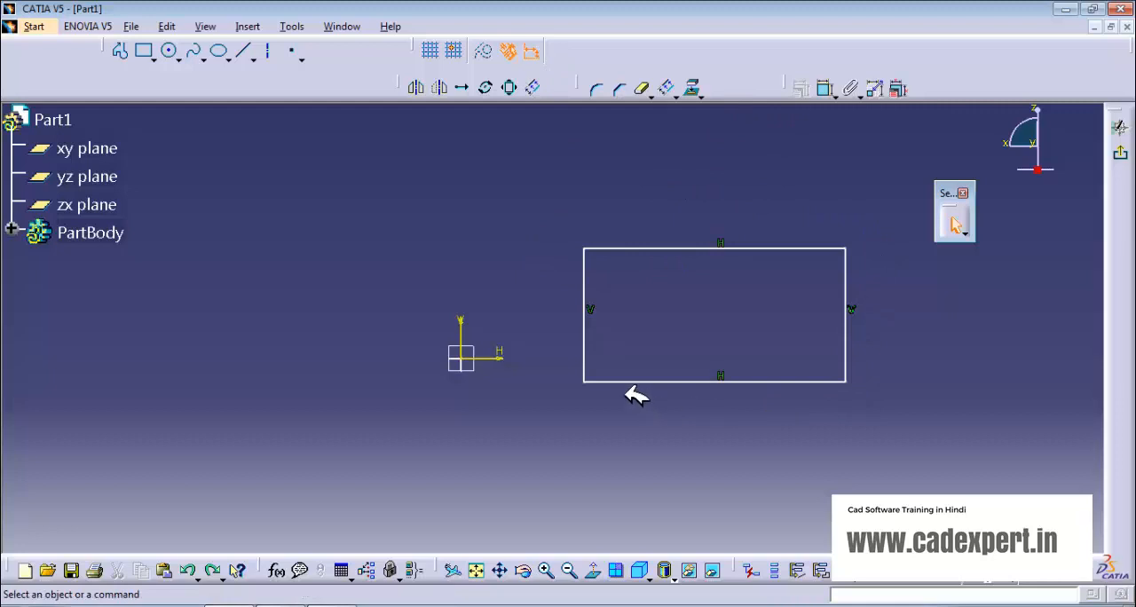
Step: Dimension the rectangle's width above its top edge with a single length constraint
left_click(827, 90)
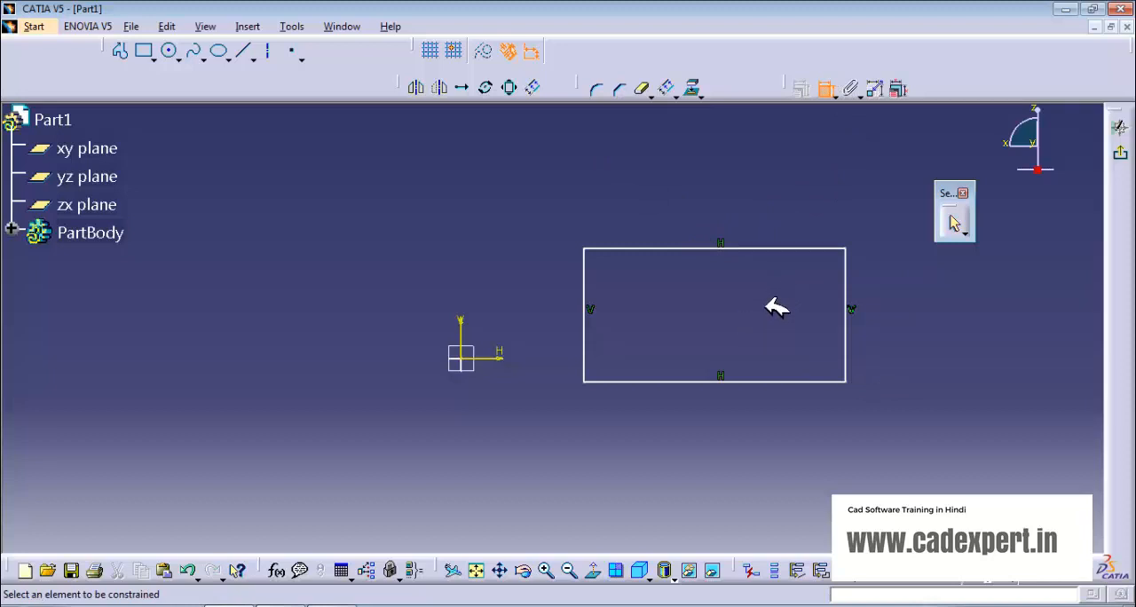
left_click(752, 249)
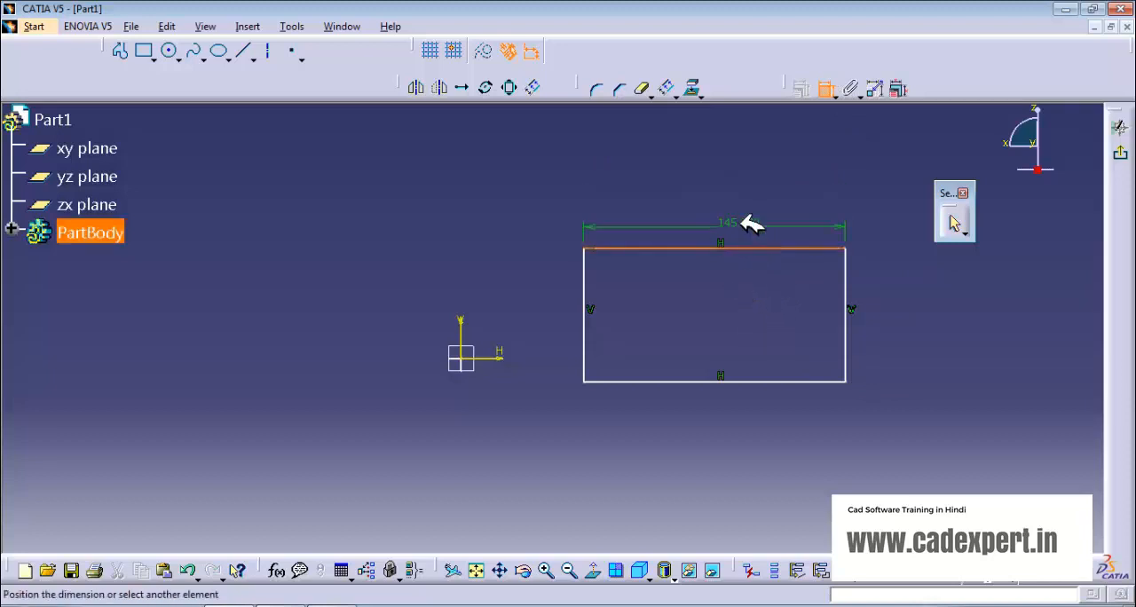
left_click(735, 206)
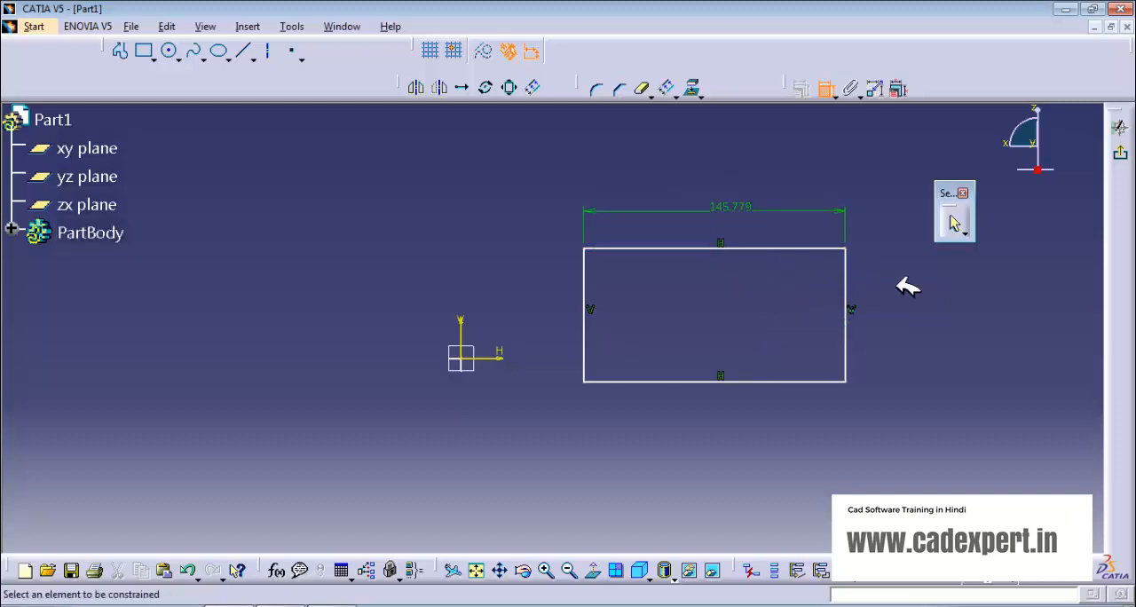
key("Escape")
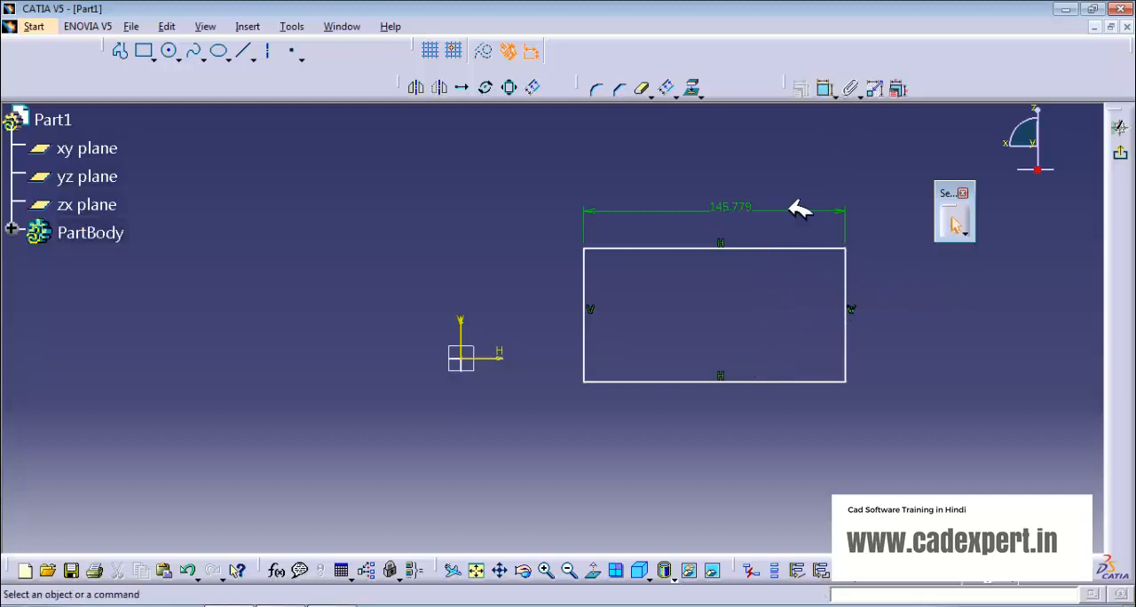
Step: Stretch the rectangle upward to about 89 mm high and dimension its height beside the right edge
left_click_drag(771, 249, 768, 220)
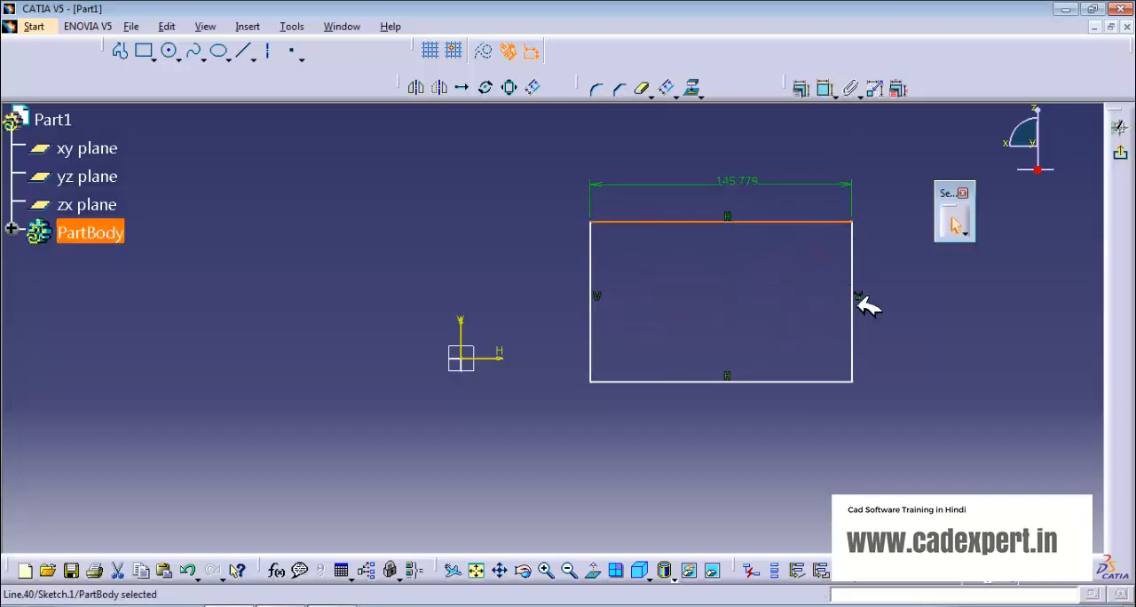
mouse_move(855, 299)
left_mouse_down()
mouse_move(894, 312)
mouse_move(1018, 303)
mouse_move(812, 301)
mouse_move(940, 305)
mouse_move(866, 298)
left_mouse_up()
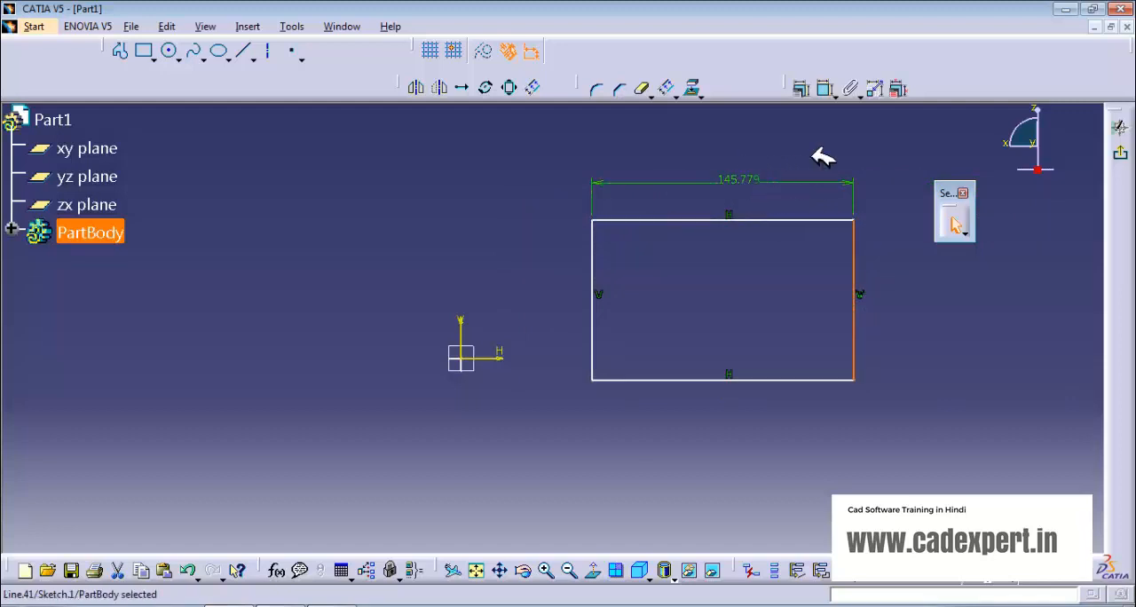
left_click(838, 91)
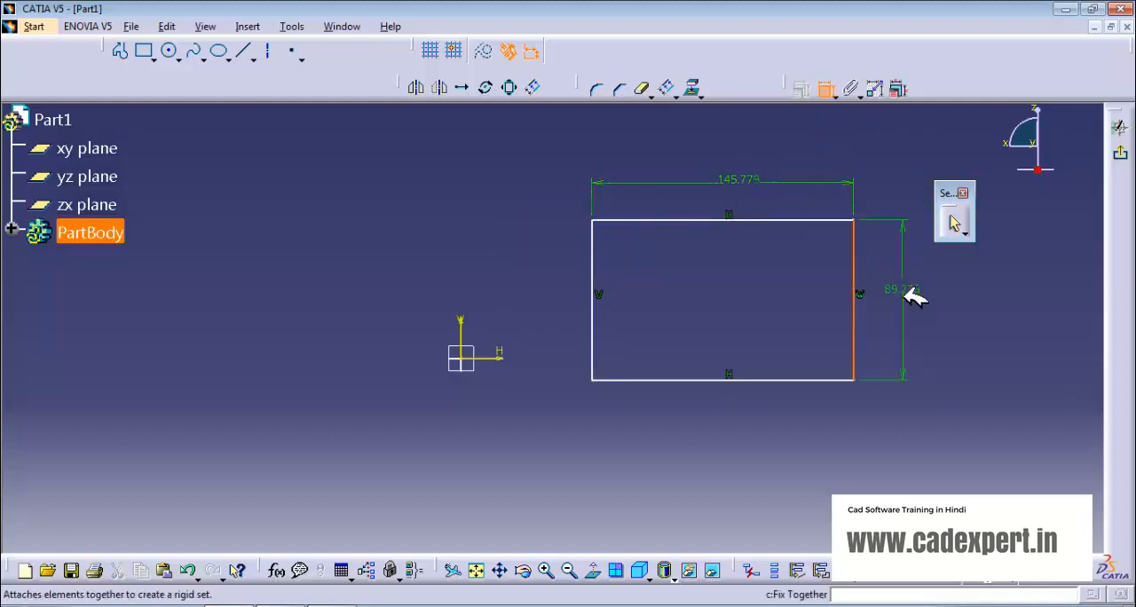
left_click(907, 297)
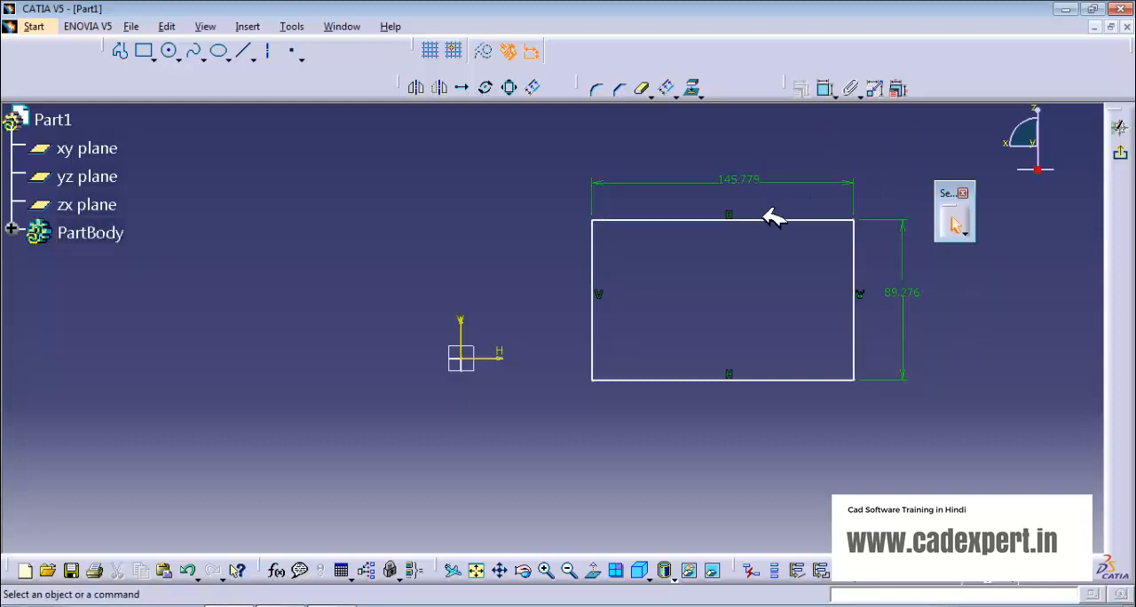
Step: Reposition the dimensioned rectangle freehand to about 87 mm right of the vertical axis and 2 mm above the horizontal axis
left_click_drag(773, 218, 734, 197)
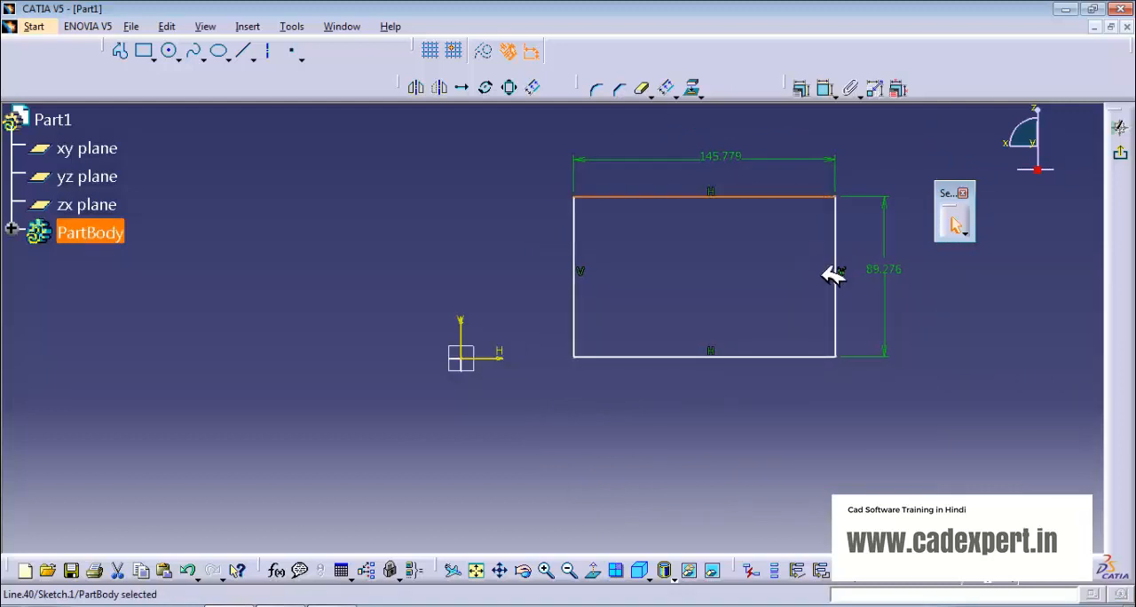
left_click(781, 277)
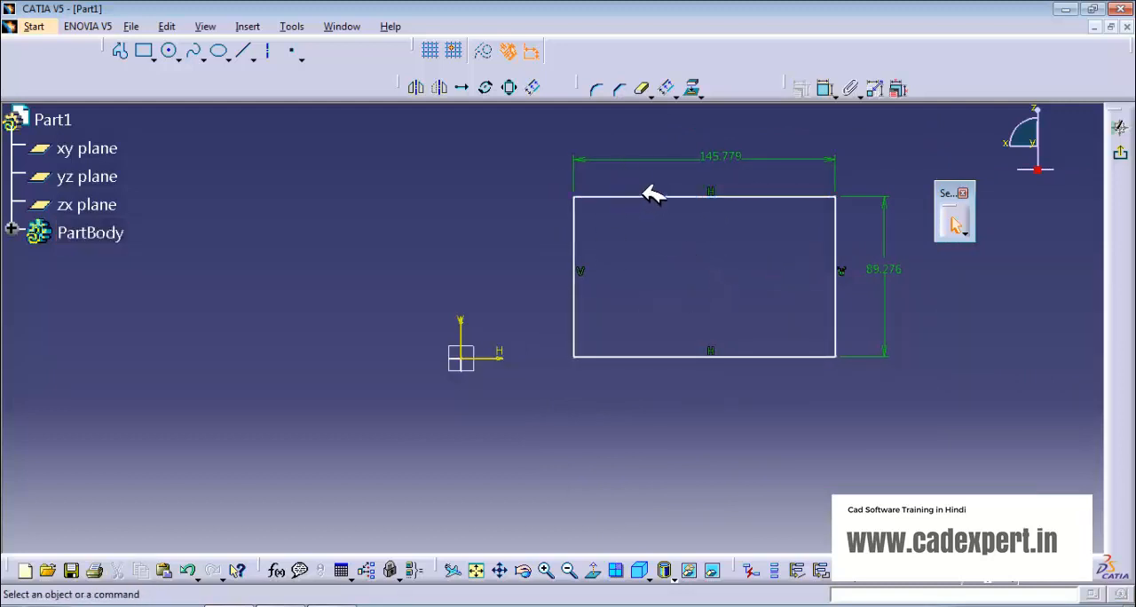
left_click_drag(648, 194, 668, 239)
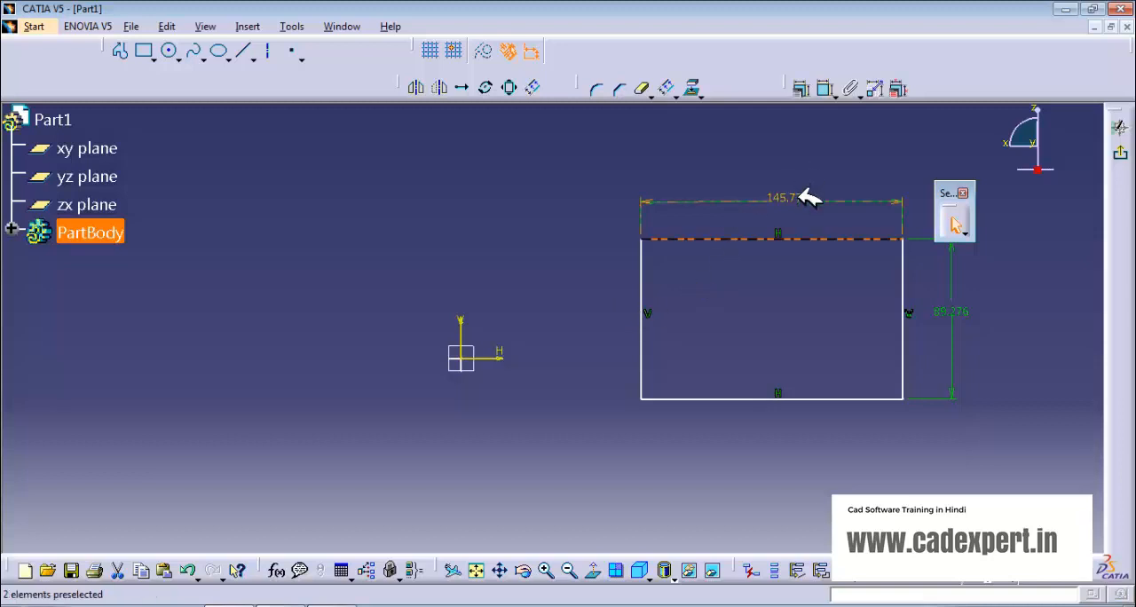
left_click(808, 306)
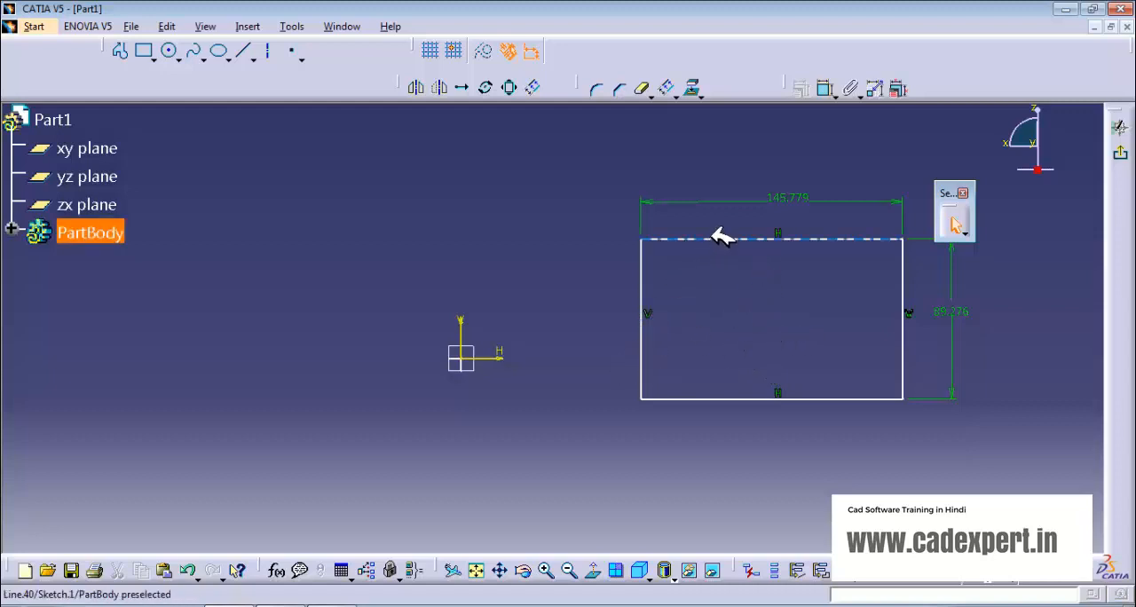
left_click_drag(720, 237, 701, 200)
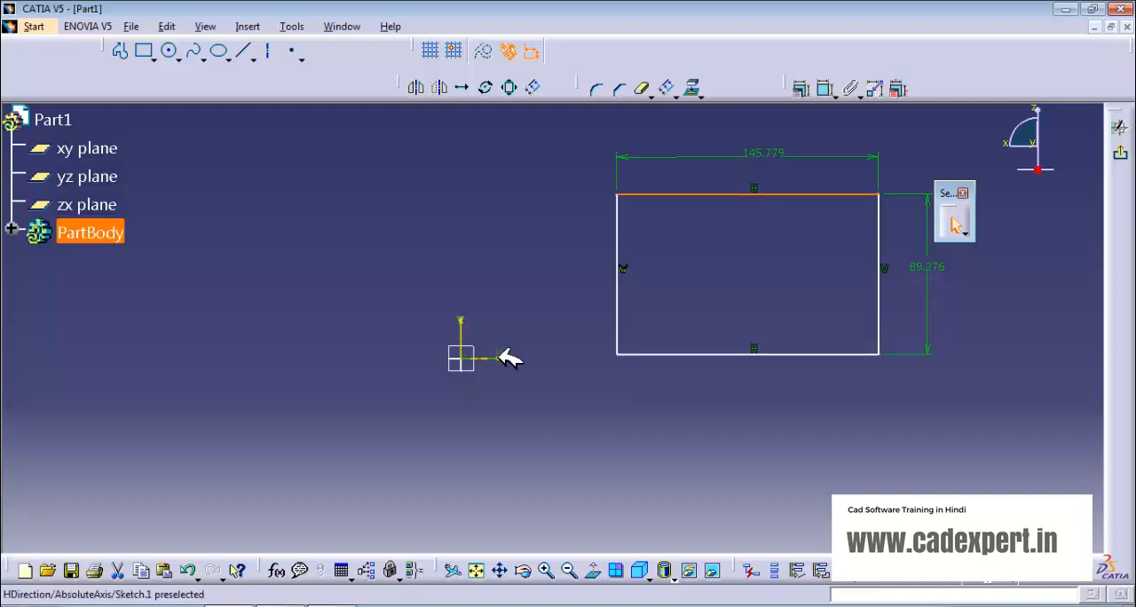
Step: Try adding a second width dimension to the rectangle, first on the top edge and again on the bottom edge
left_click(832, 89)
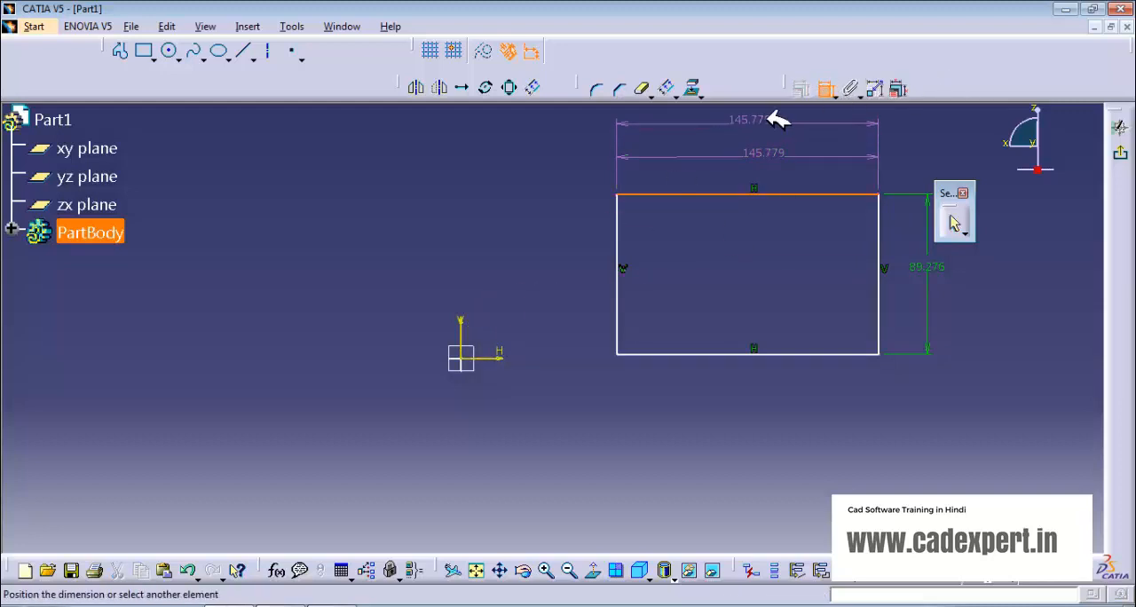
left_click(801, 144)
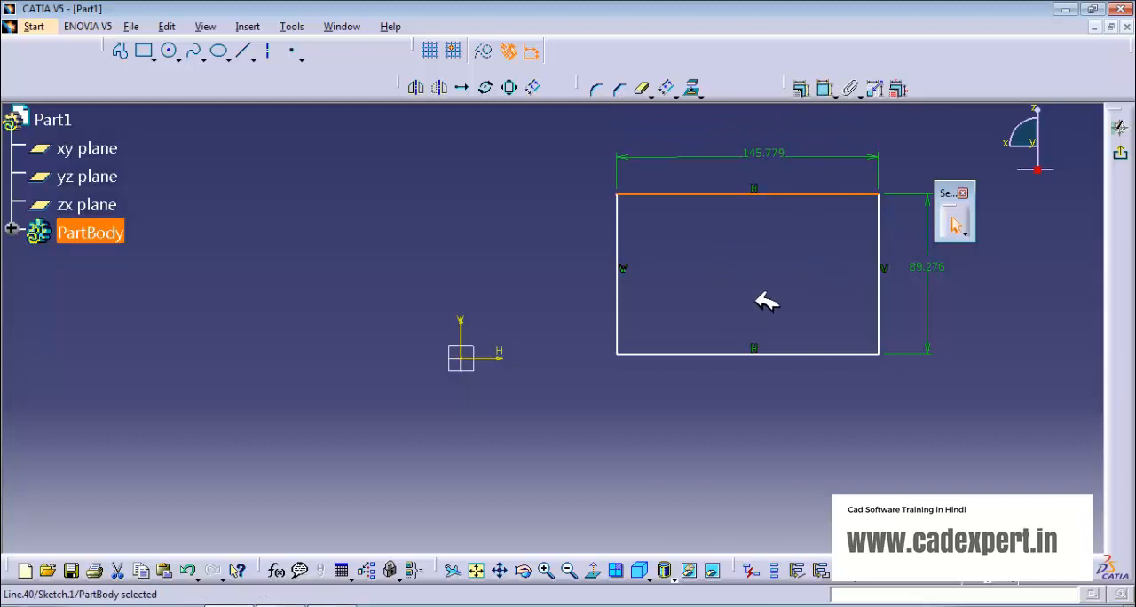
left_click(750, 368)
left_click(825, 88)
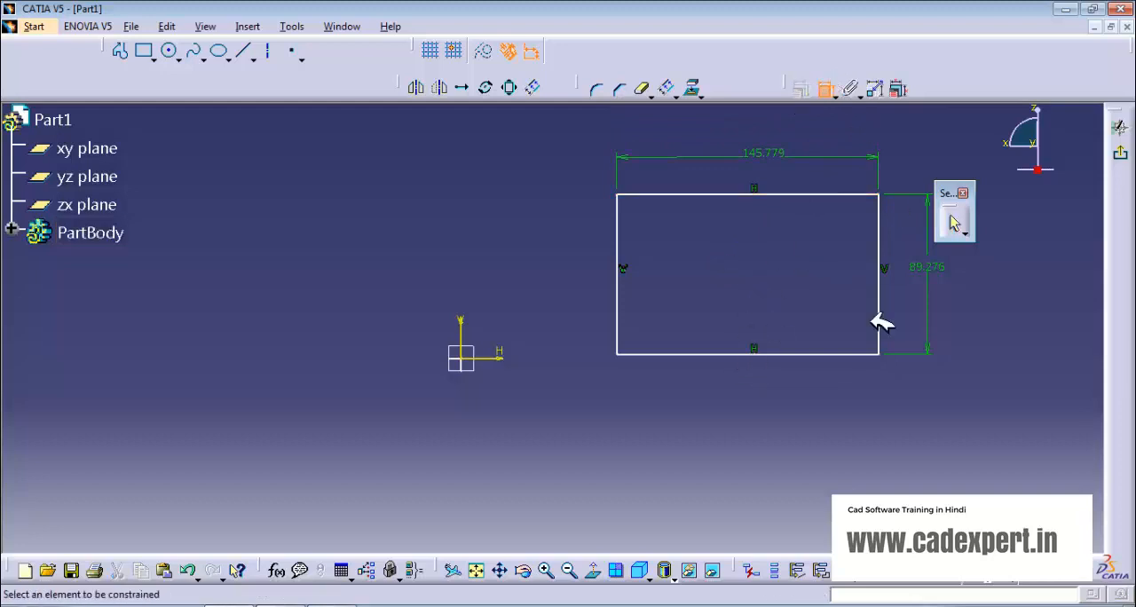
left_click(798, 357)
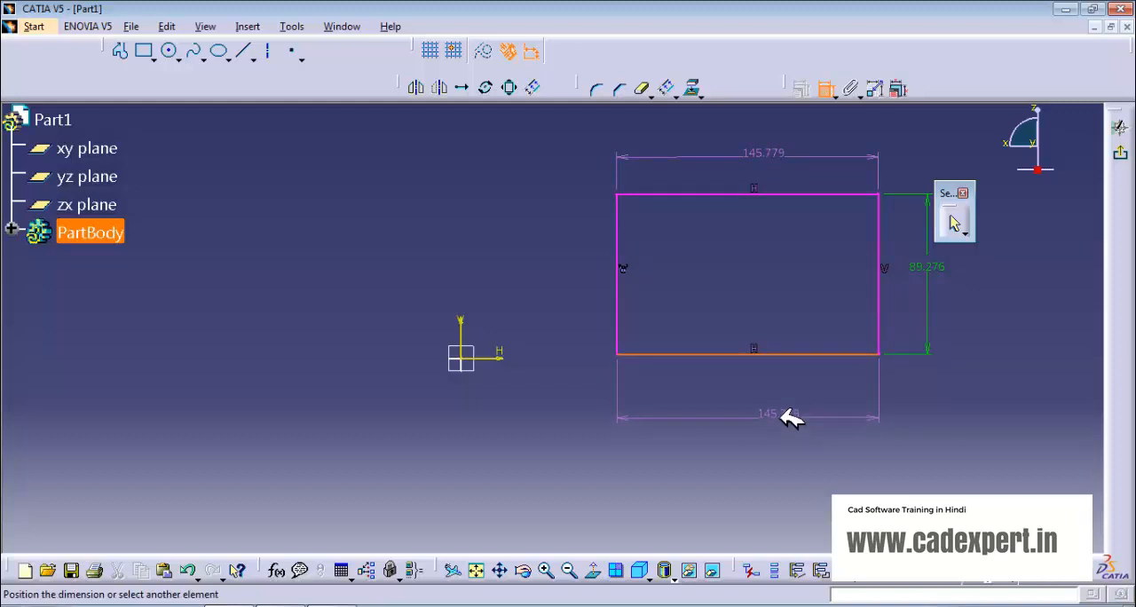
left_click(826, 88)
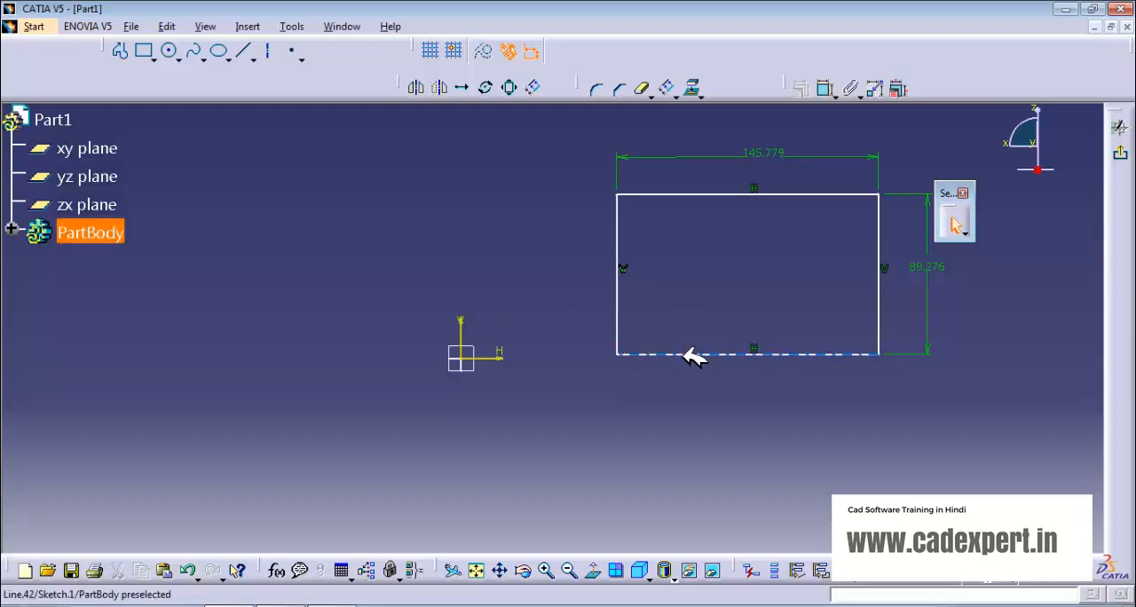
Step: Dimension the horizontal distance from the sketch's vertical axis to the rectangle's left edge
left_click(834, 90)
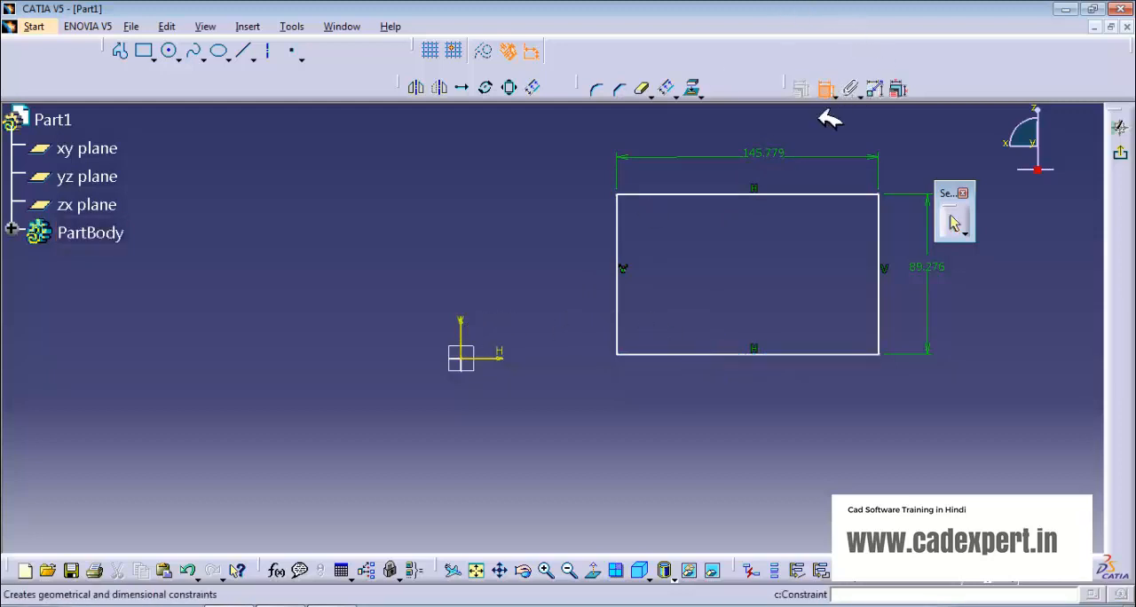
left_click(460, 324)
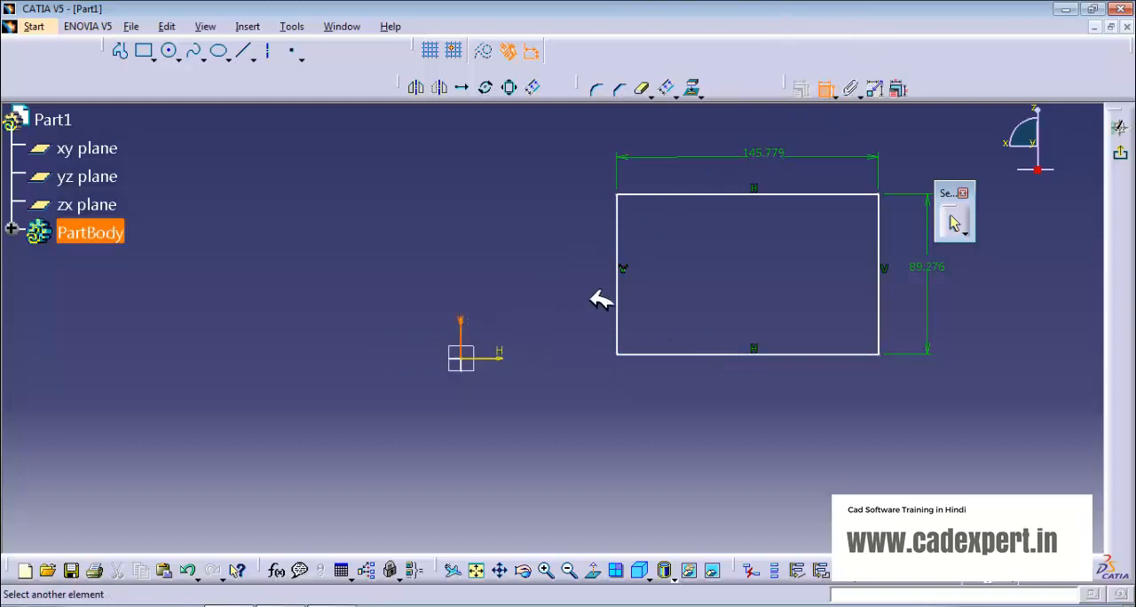
left_click(620, 297)
left_click(561, 284)
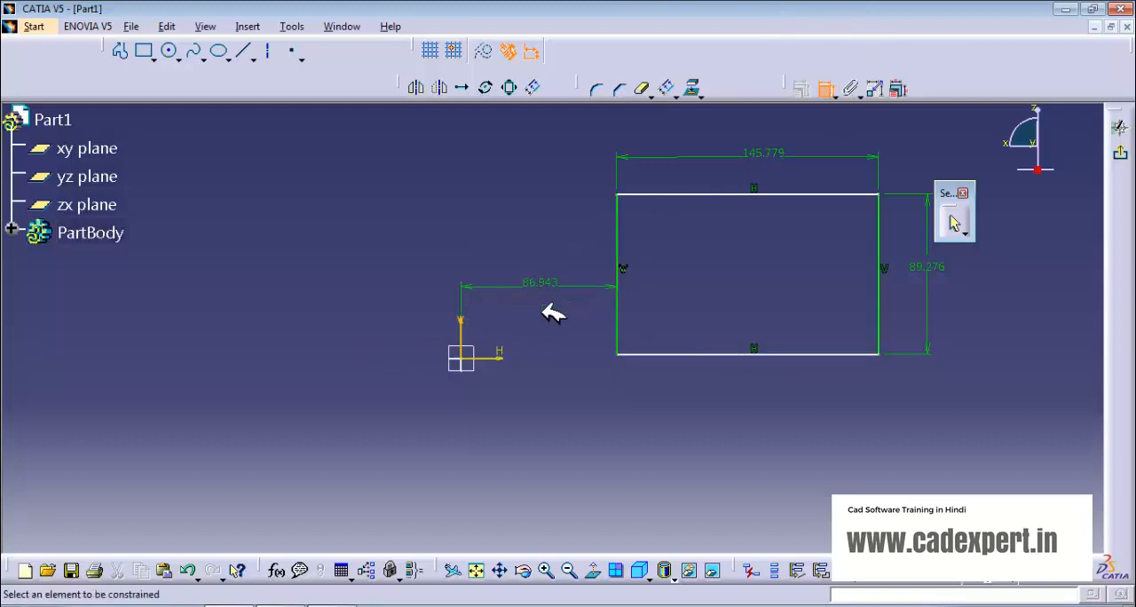
Step: Dimension the vertical distance from the sketch's horizontal axis to the rectangle's bottom edge
left_click(499, 357)
left_click(646, 354)
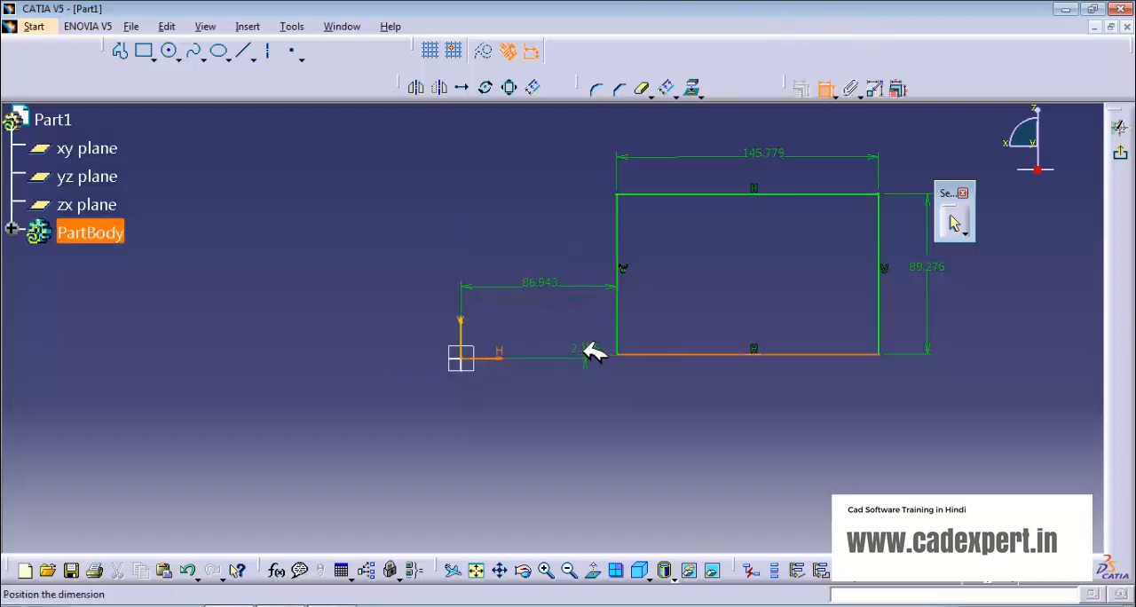
left_click(573, 353)
left_click(754, 569)
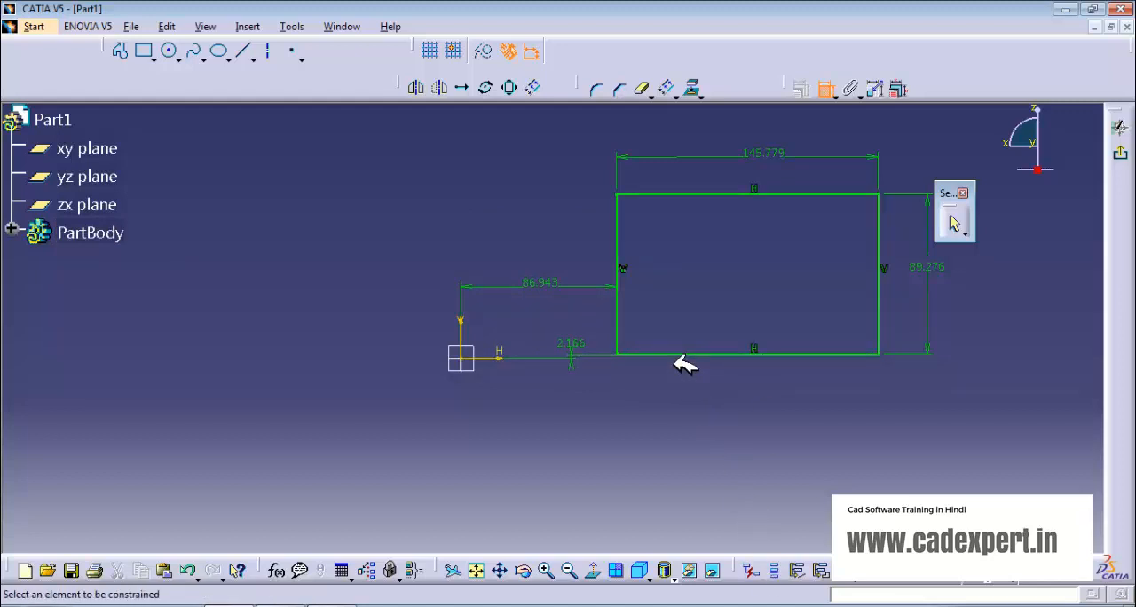
Step: Sketch a circle about 38 mm in diameter outside the rectangle, centred about 240 mm right of its left edge and 58 mm above its bottom edge
middle_click_drag(675, 298, 432, 325)
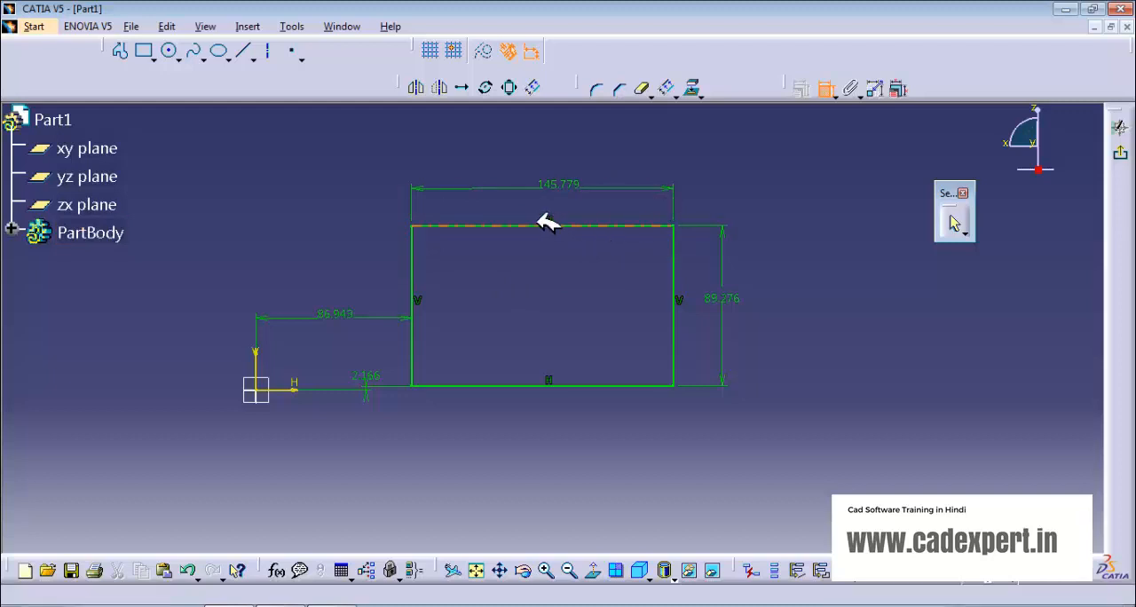
left_click(508, 51)
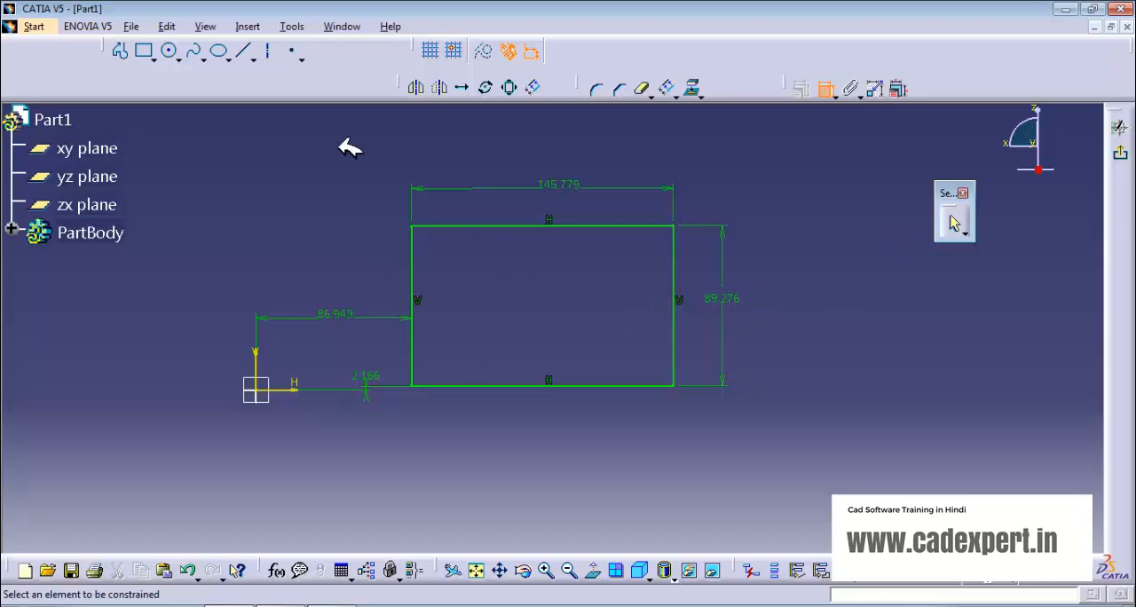
left_click(169, 51)
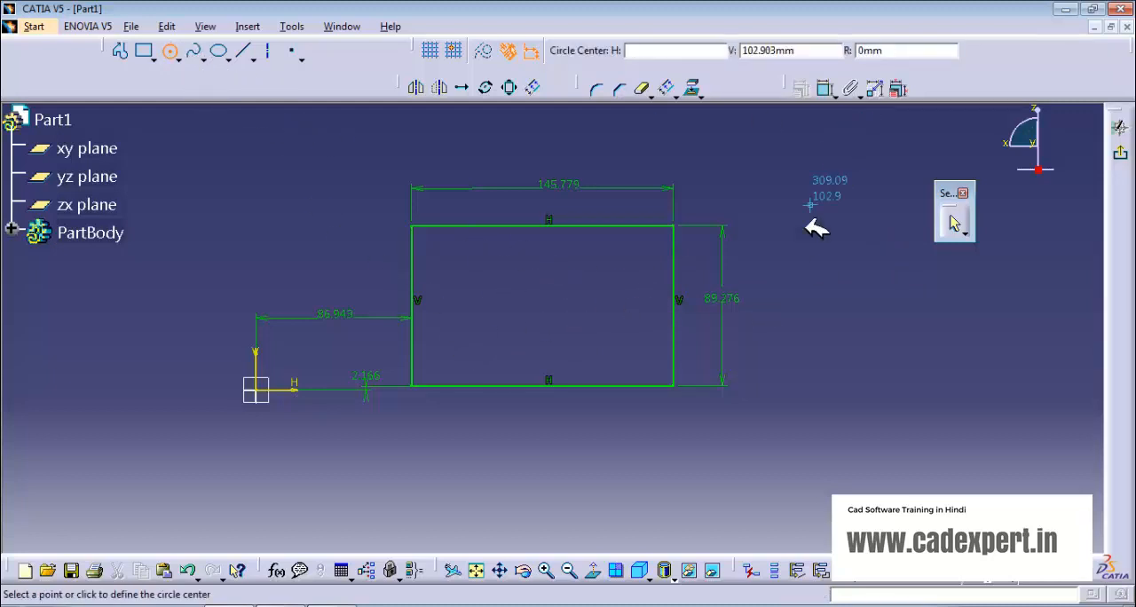
left_click(841, 281)
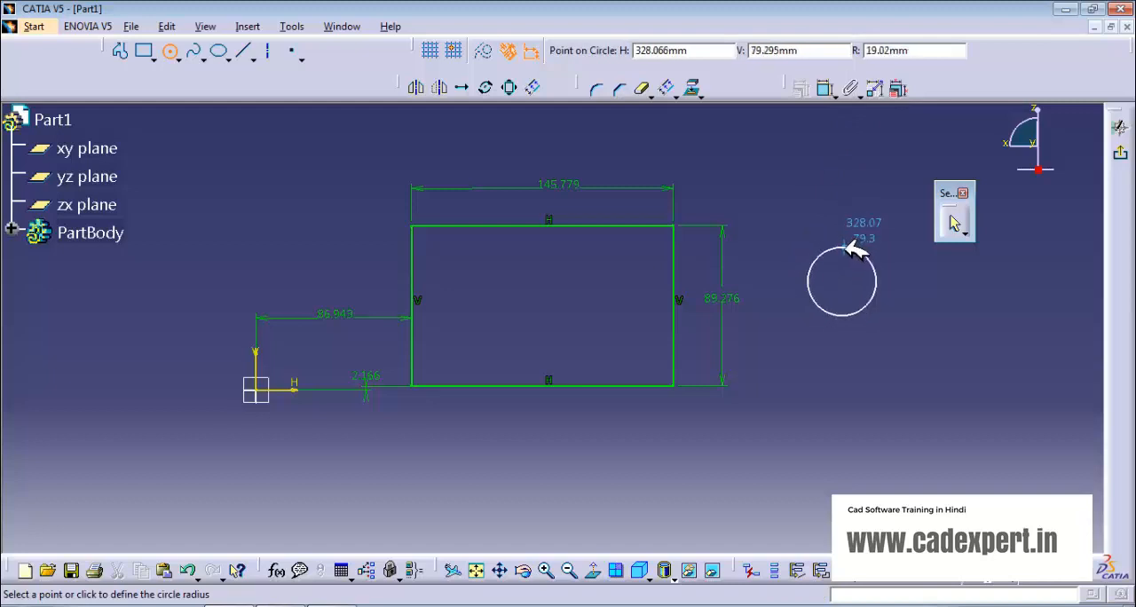
left_click(848, 247)
left_click(811, 213)
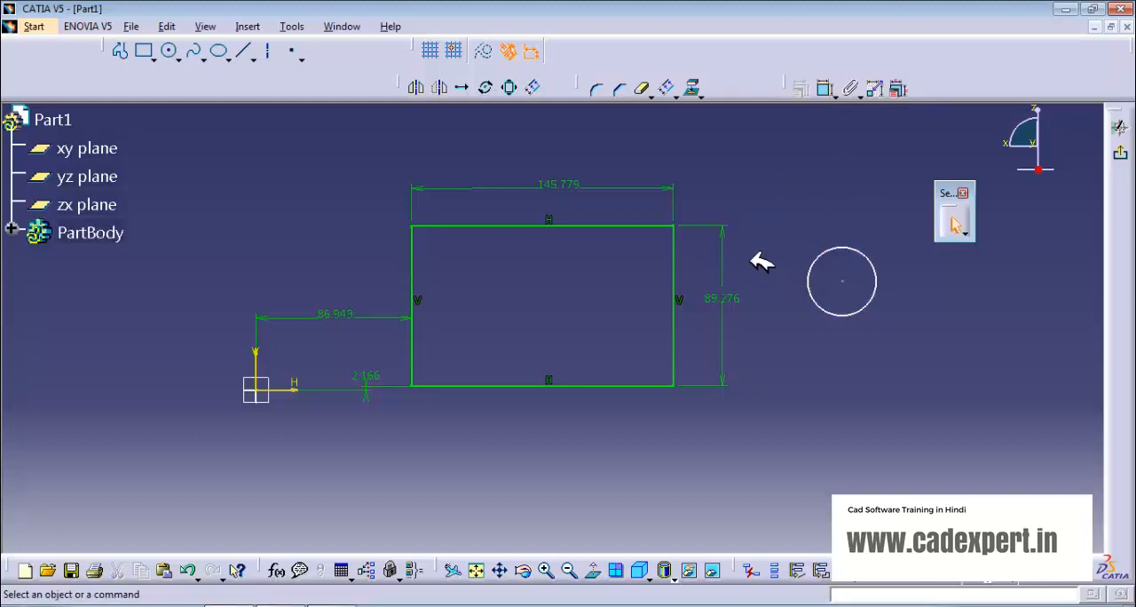
Step: Add a diameter dimension to the circle beside the rectangle
left_click(825, 87)
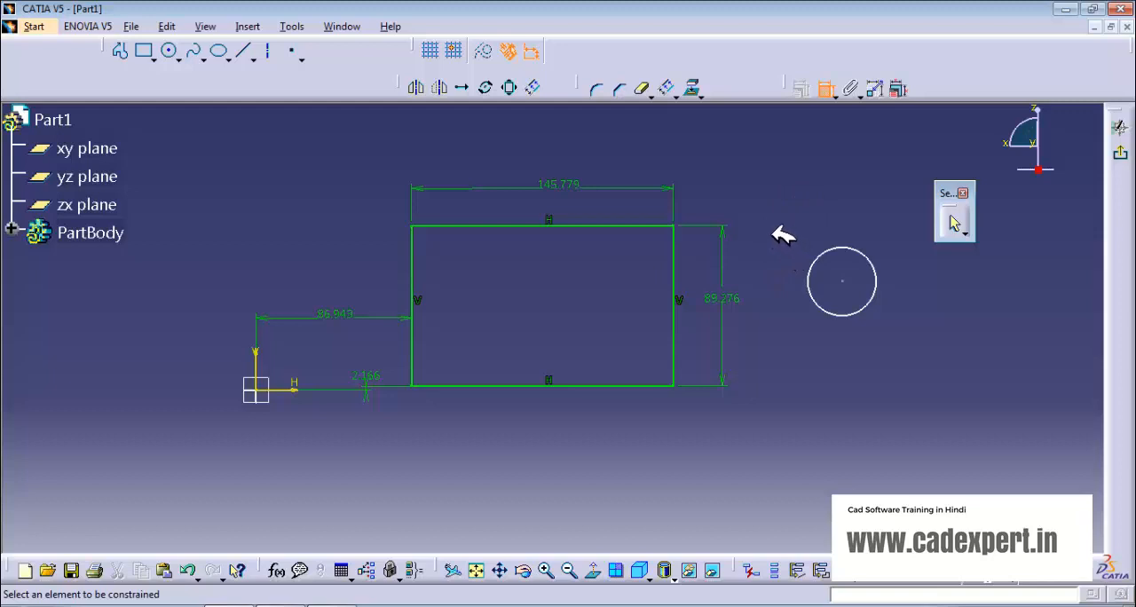
left_click(861, 251)
left_click(875, 225)
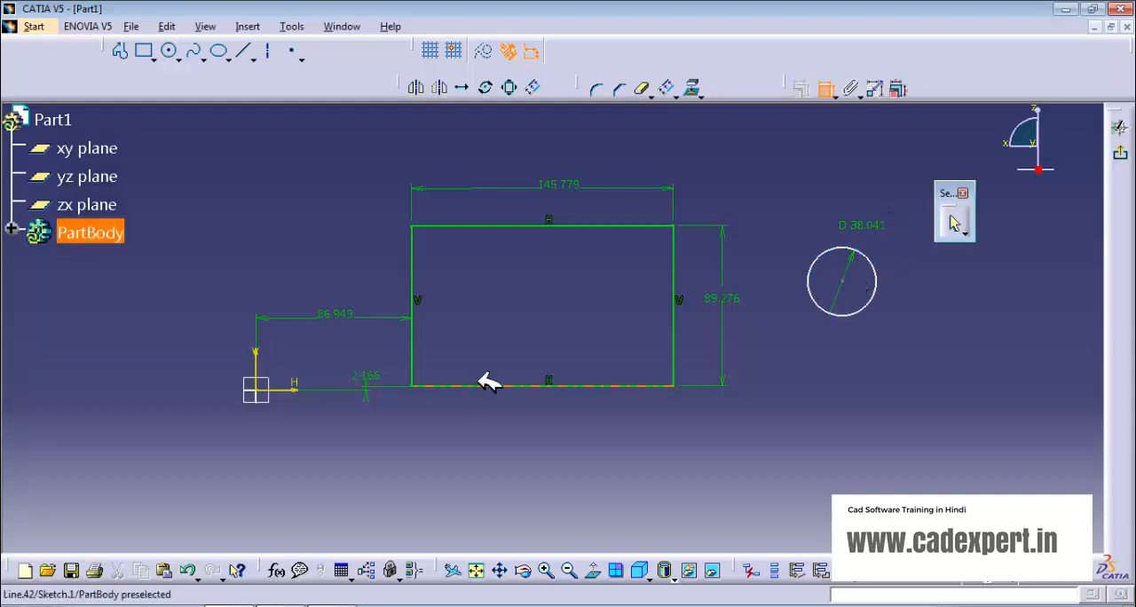
Step: Dimension the circle centre's horizontal distance from the rectangle's left edge and its vertical distance from the rectangle's bottom edge
left_click(419, 296)
left_click(521, 280)
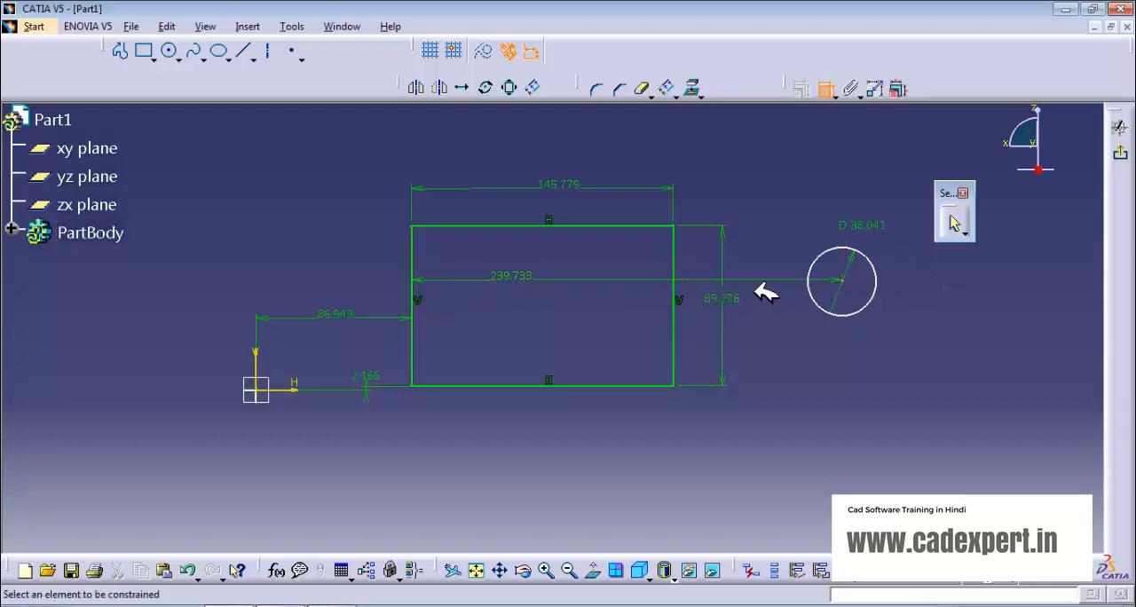
left_click(839, 282)
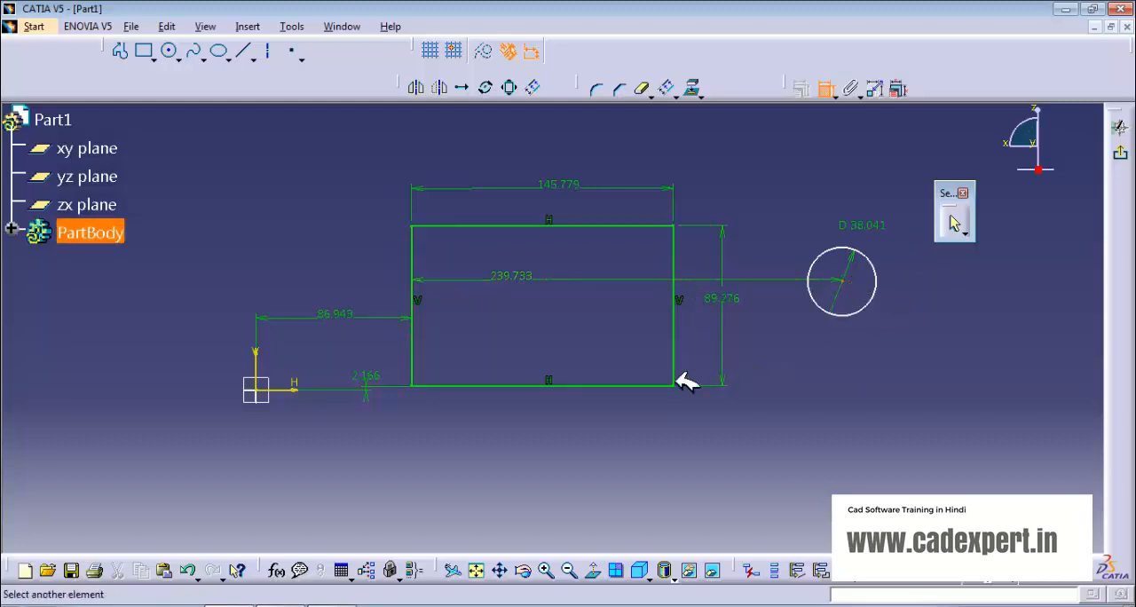
left_click(633, 386)
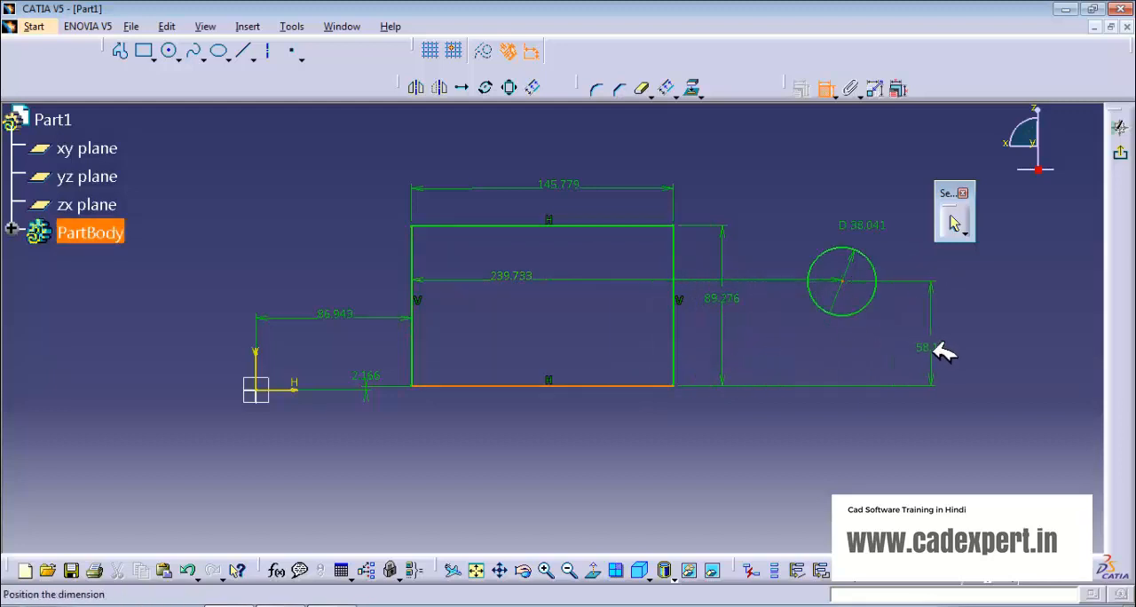
left_click(936, 349)
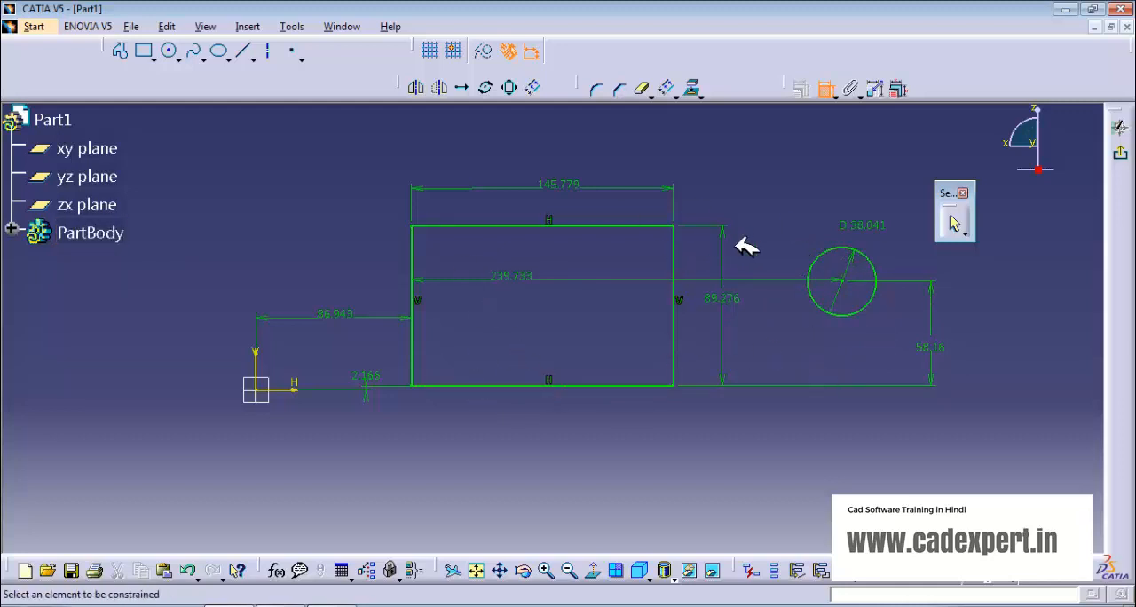
Step: Set the rectangle's width to 150 mm and its height to 100 mm
double_click(560, 178)
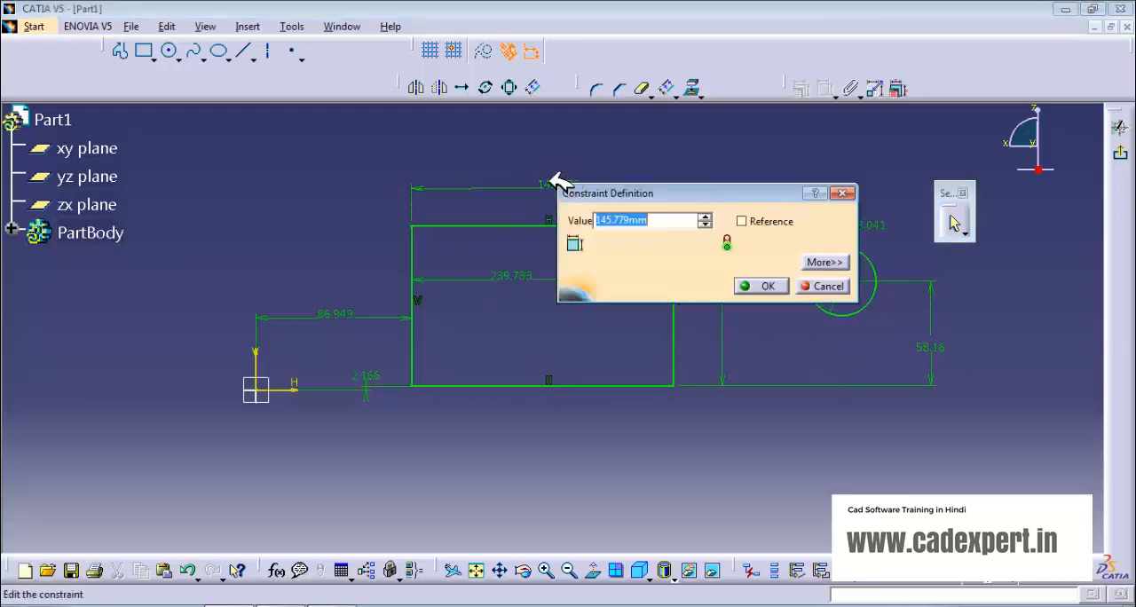
type("150")
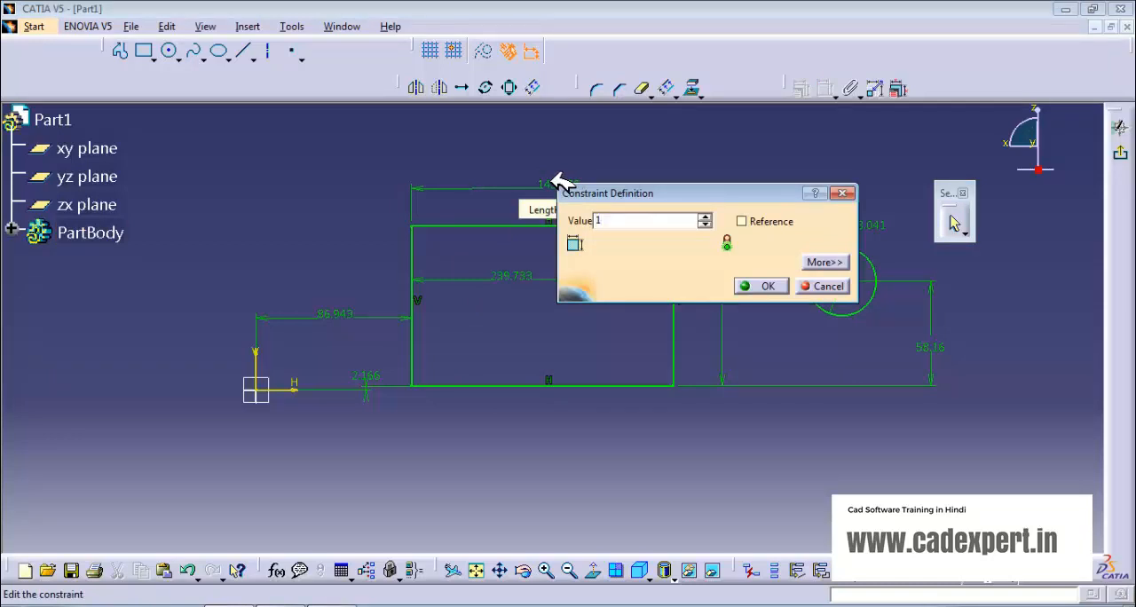
left_click(760, 286)
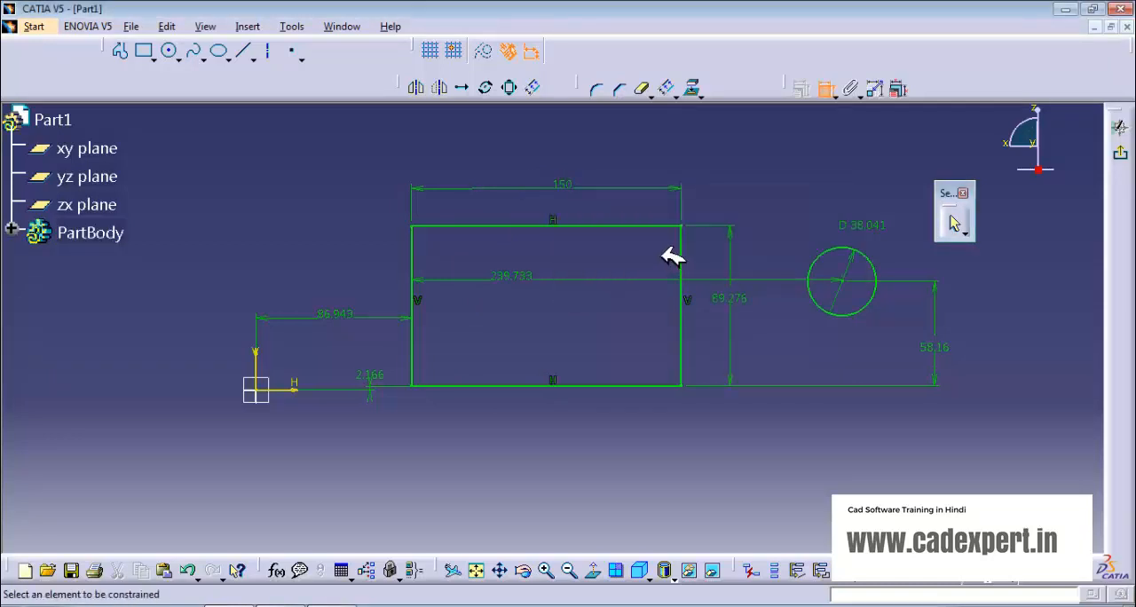
double_click(741, 300)
type("100mm")
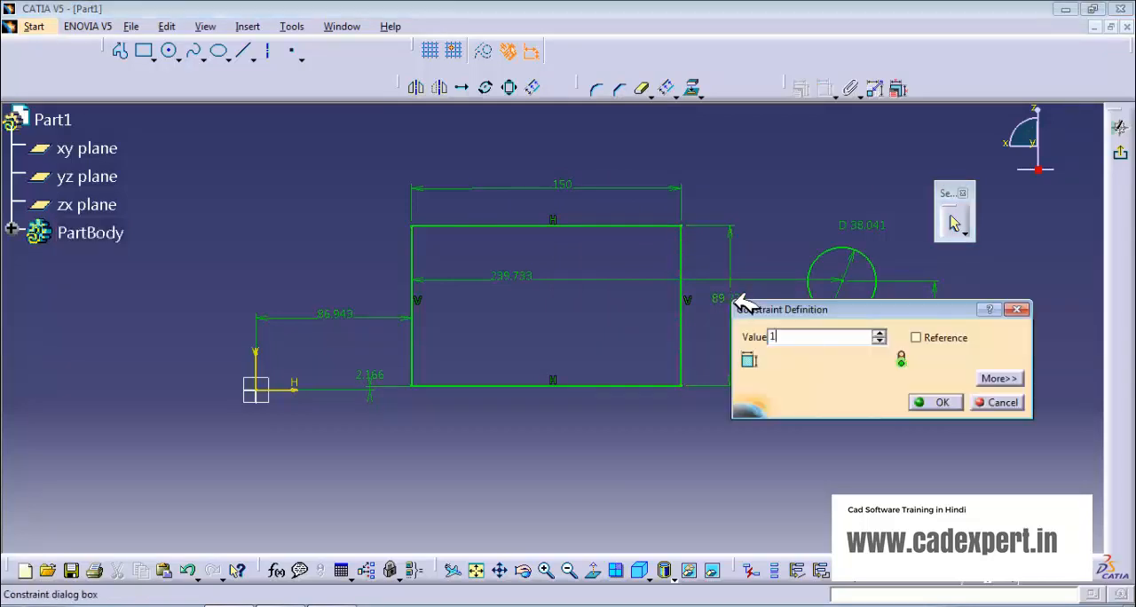
left_click(939, 402)
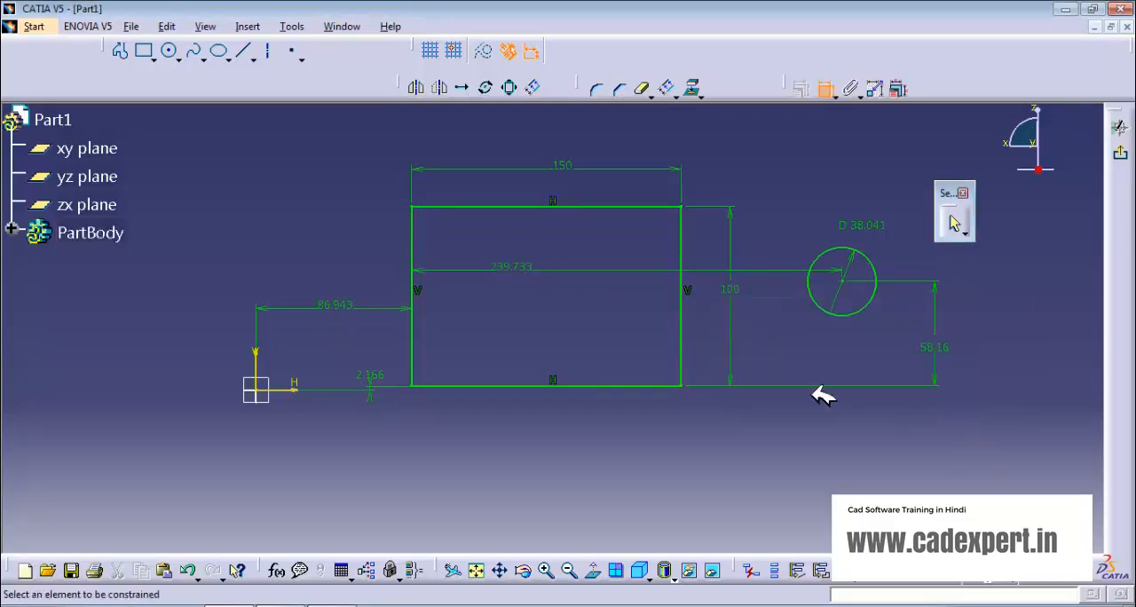
Step: Set the circle's diameter to 40 mm
double_click(869, 224)
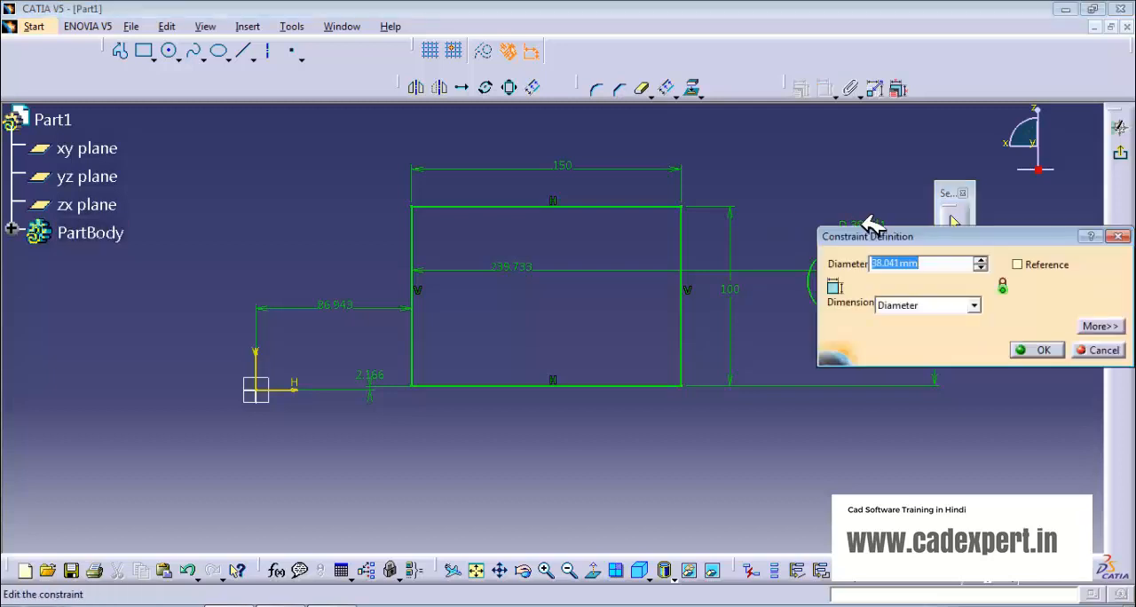
type("40")
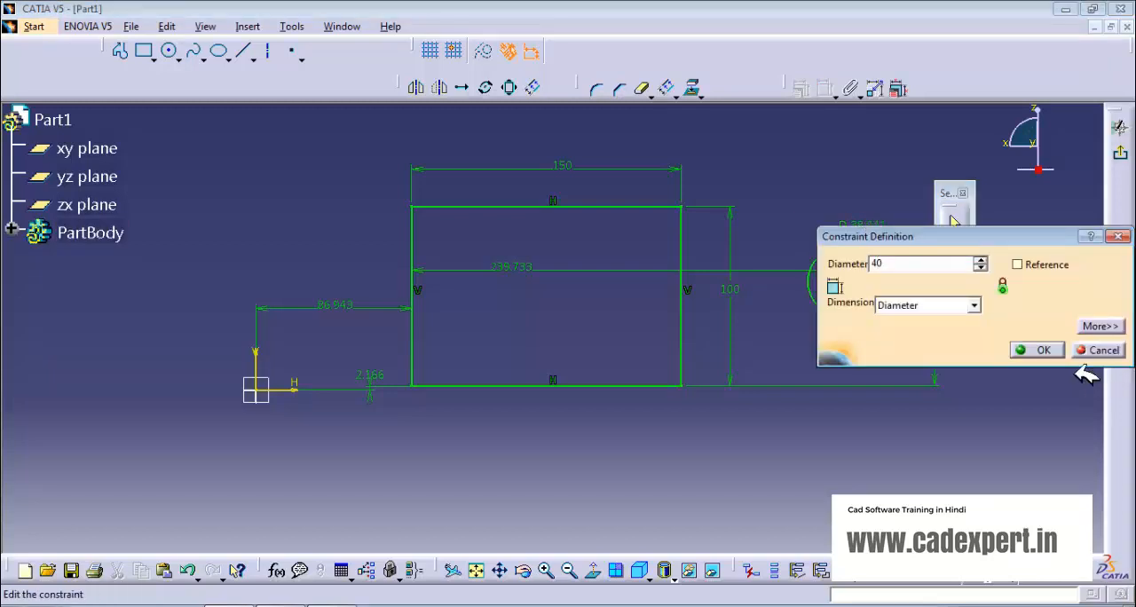
left_click(1038, 349)
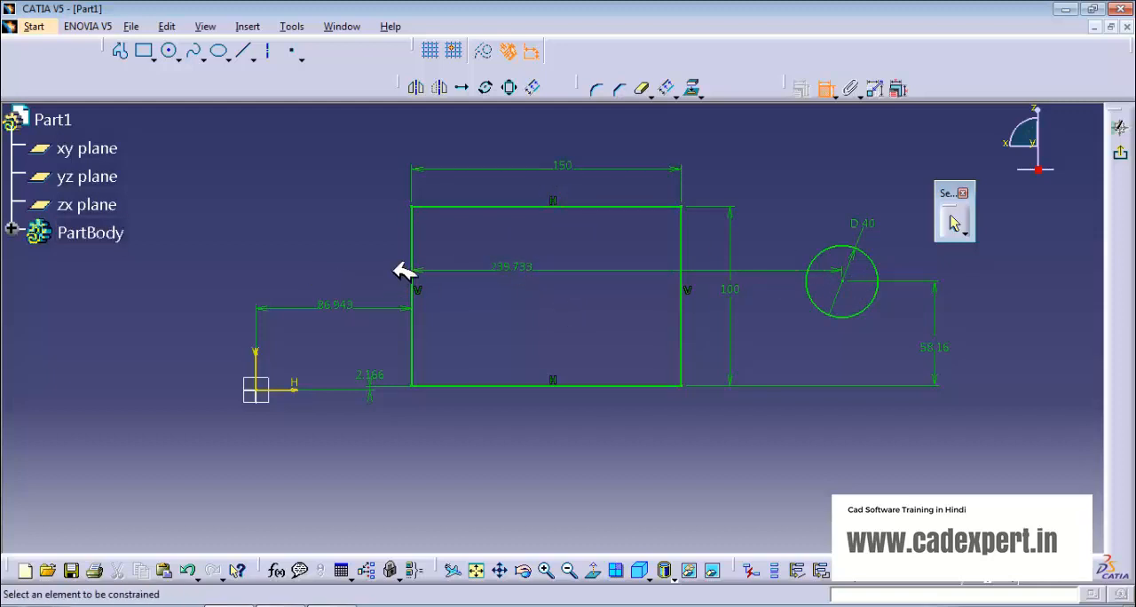
Step: Set the circle centre's distance to 75 mm from the rectangle's left edge and 50 mm from its bottom edge
double_click(535, 268)
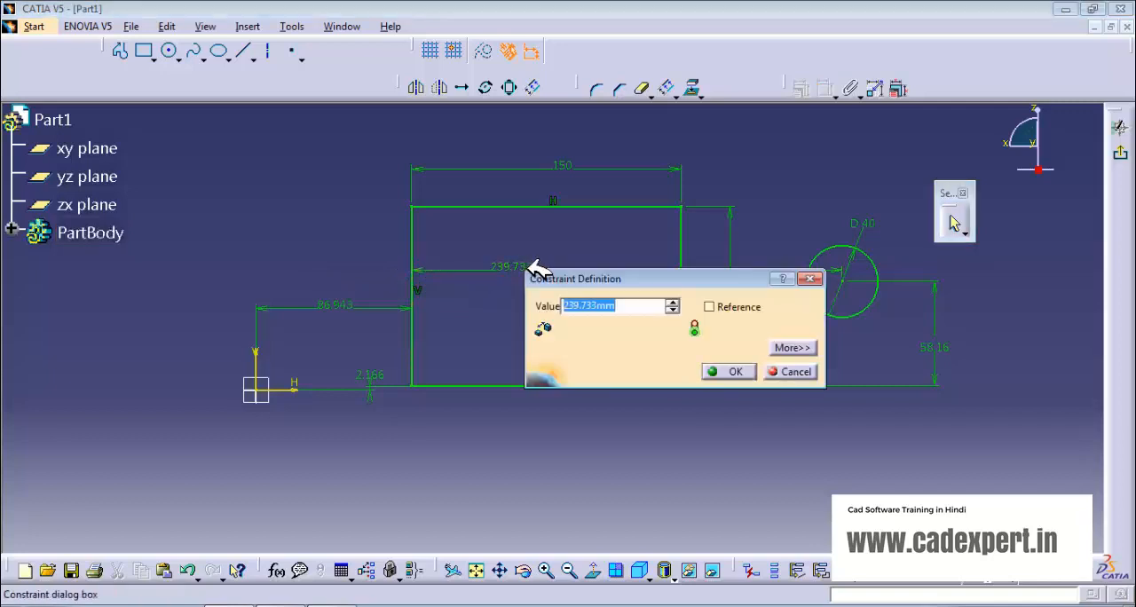
type("75")
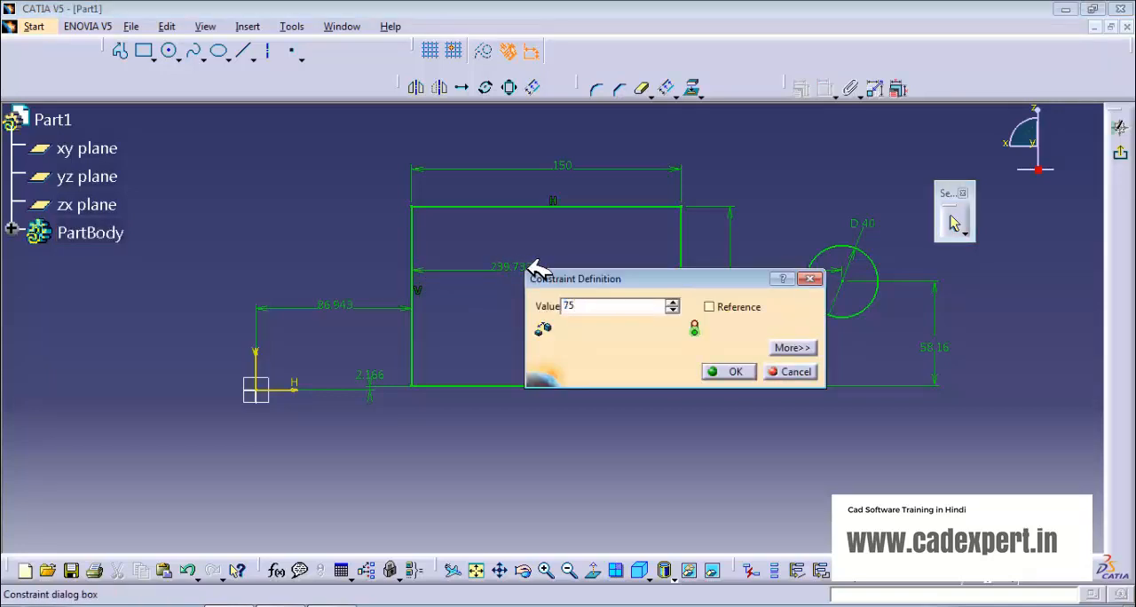
key("Return")
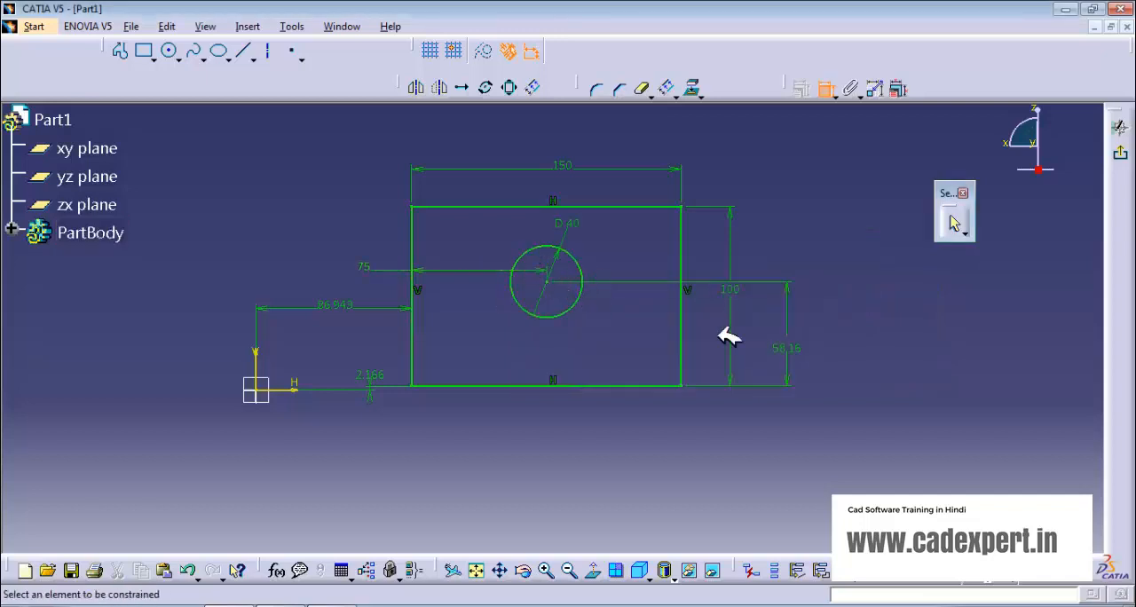
double_click(781, 347)
type("50")
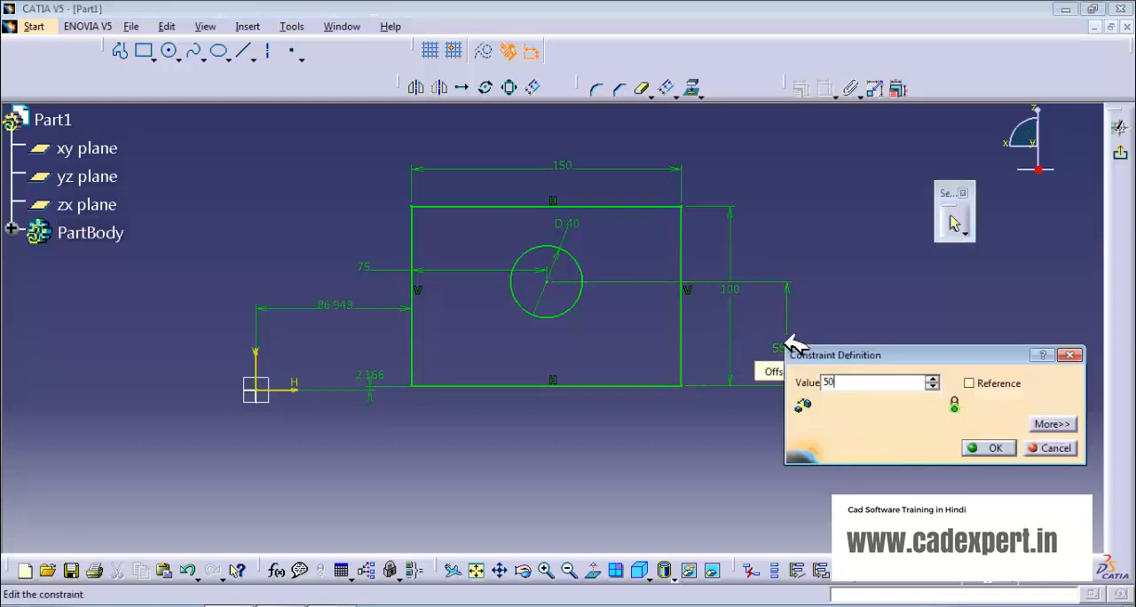
left_click(986, 447)
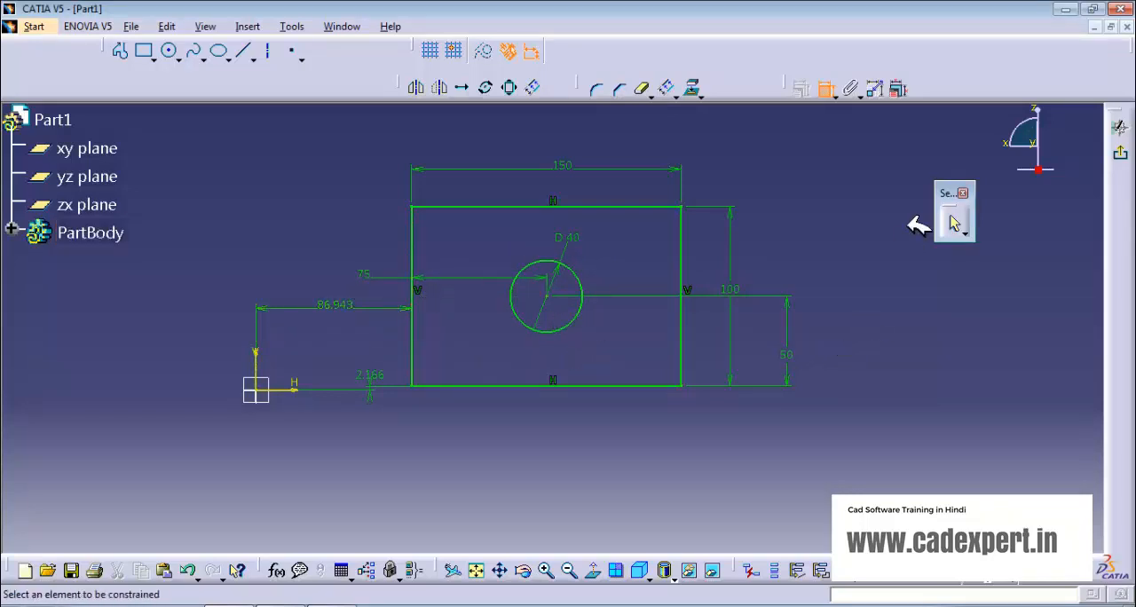
Step: Sketch a second circle about 36 mm in diameter in the empty area to the right of the rectangle
mouse_move(773, 293)
middle_mouse_down()
mouse_move(703, 296)
mouse_move(700, 286)
middle_mouse_up()
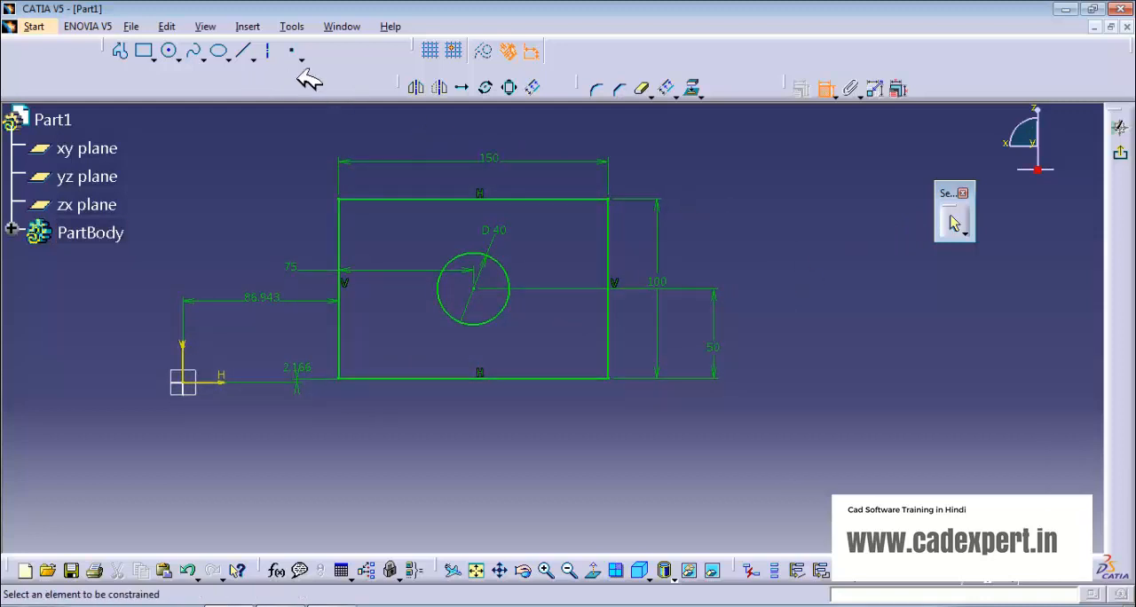
left_click(172, 50)
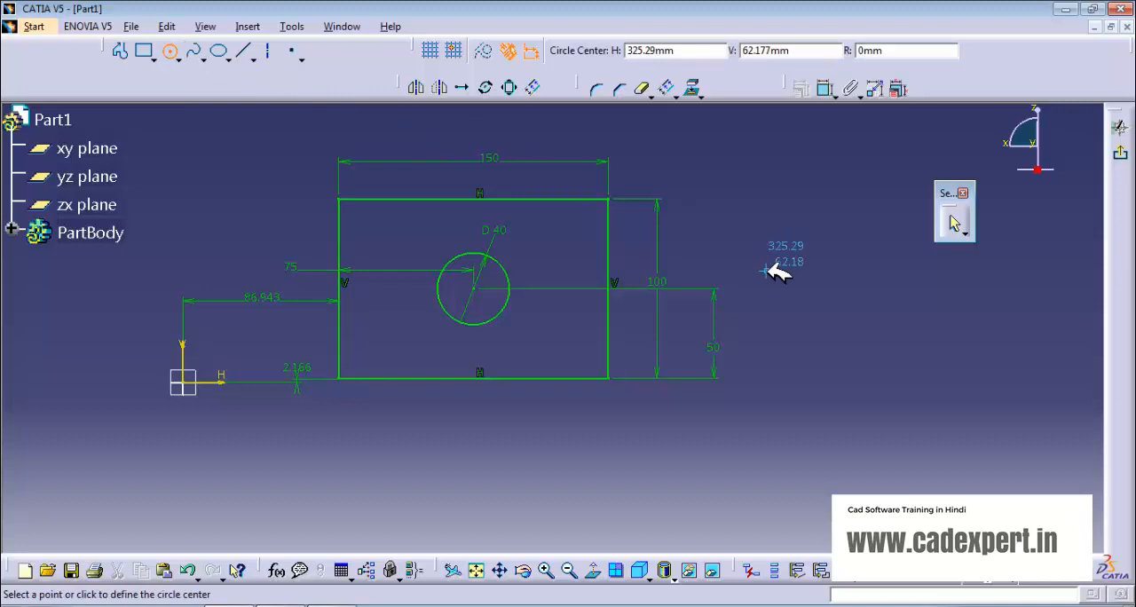
left_click(848, 306)
left_click(841, 270)
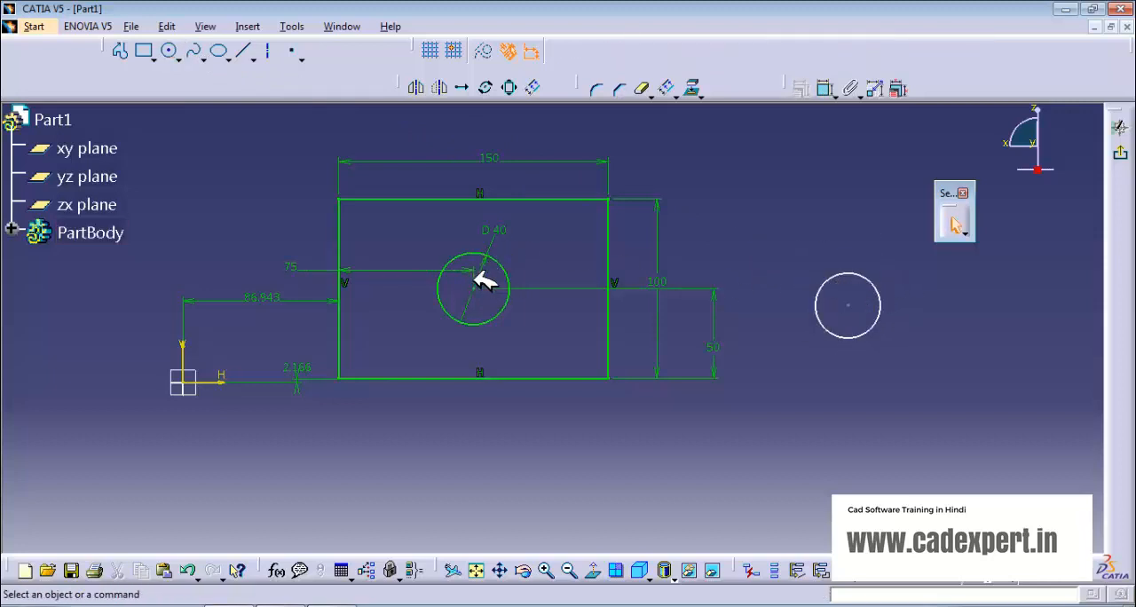
Step: Dimension the second circle's diameter and set it to 20 mm
left_click(827, 90)
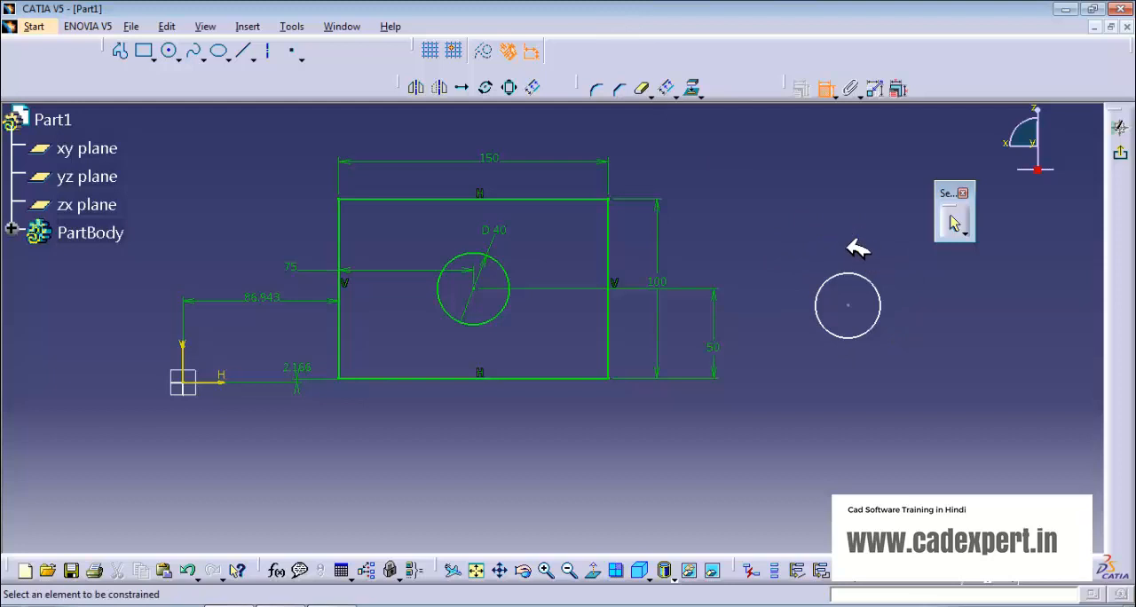
left_click(870, 281)
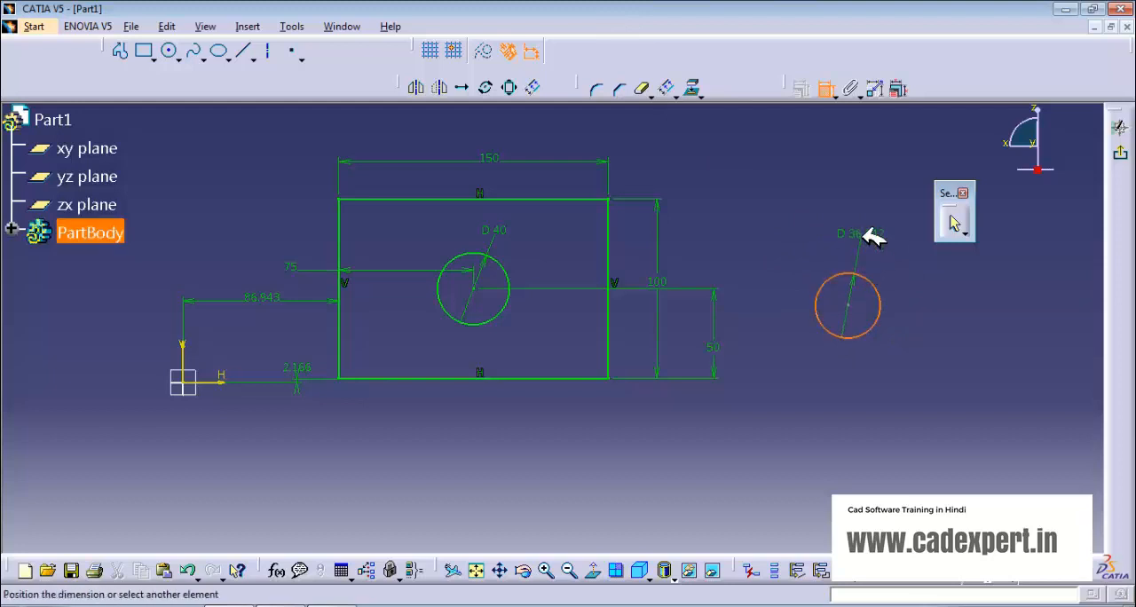
left_click(866, 228)
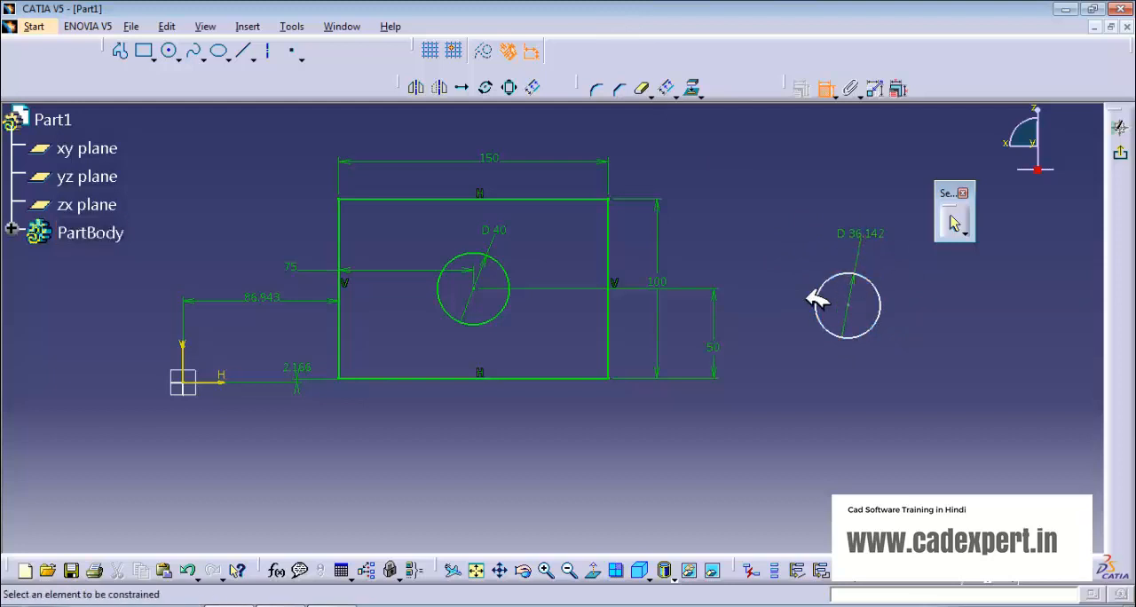
double_click(869, 232)
type("20")
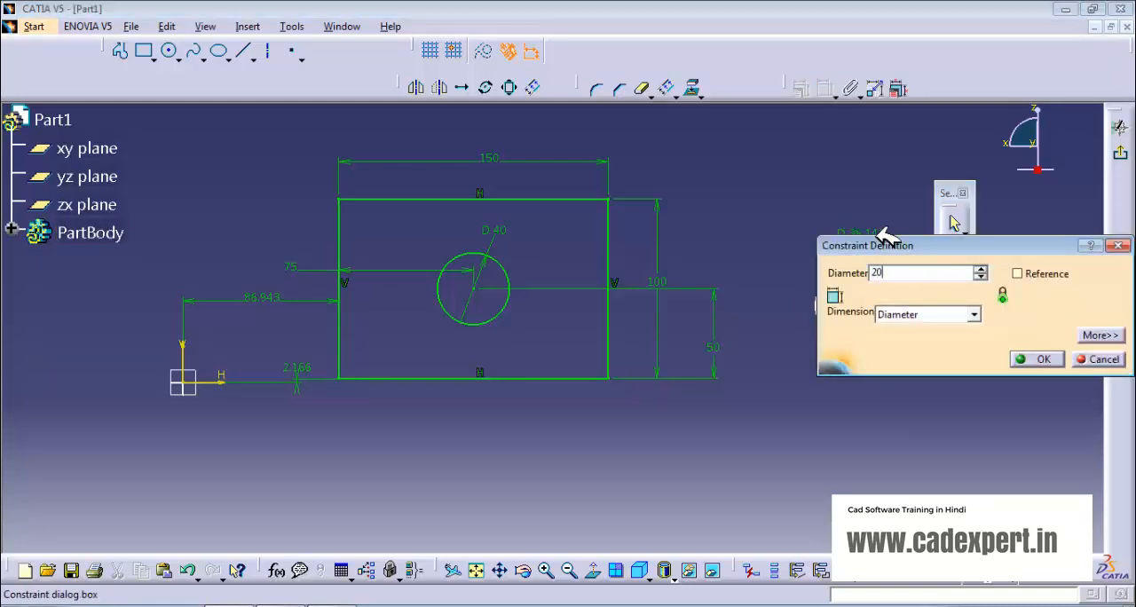
key("Return")
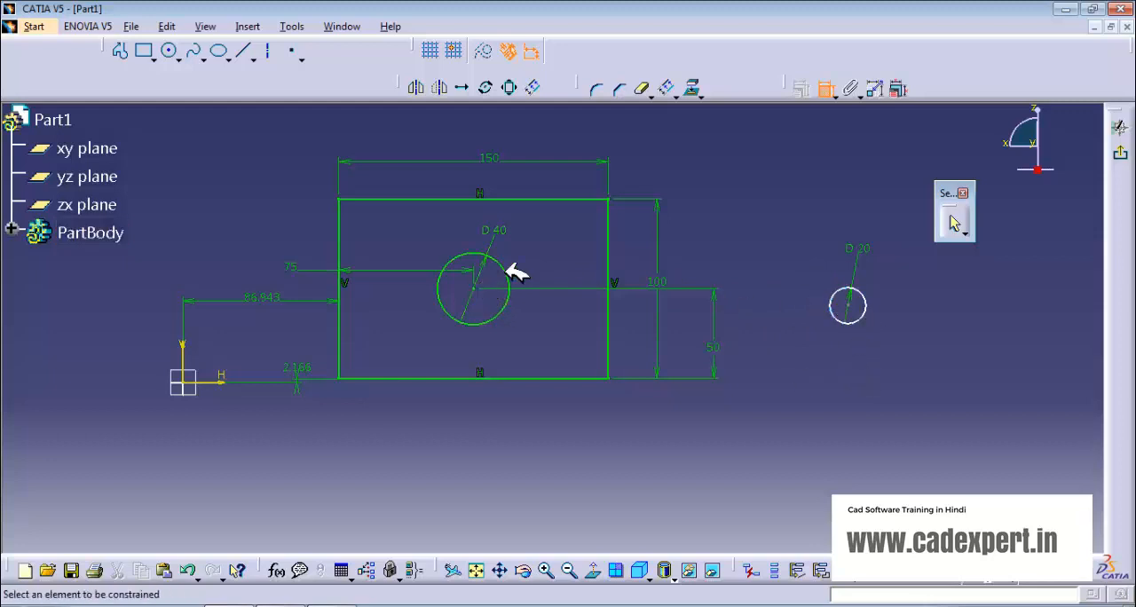
Step: Make the 20 mm circle's centre coincident with the 40 mm circle's centre
left_click(474, 288)
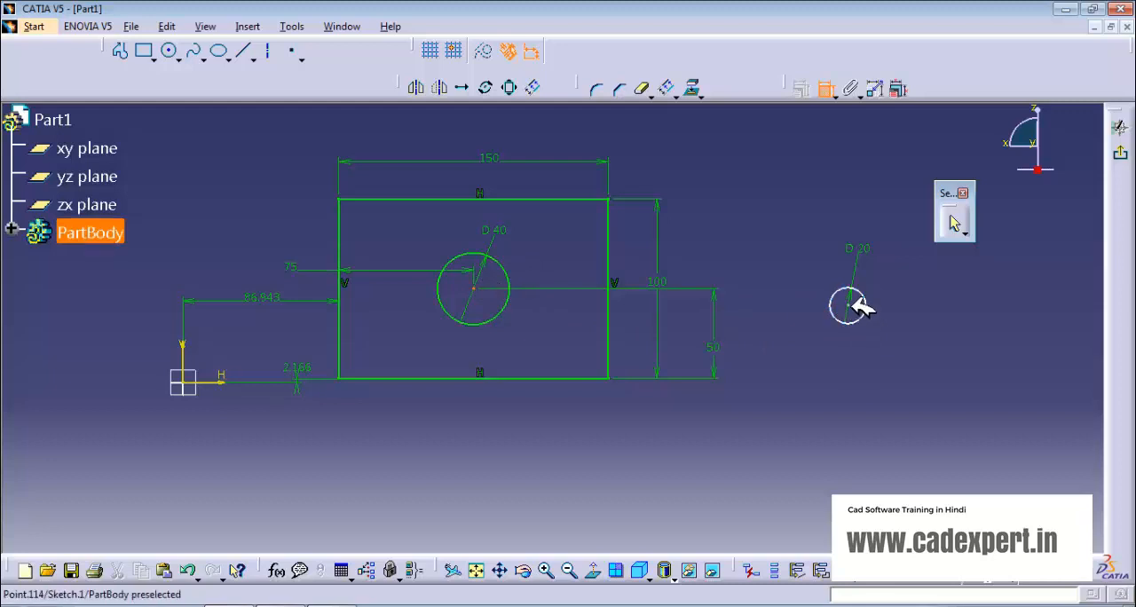
left_click(854, 302)
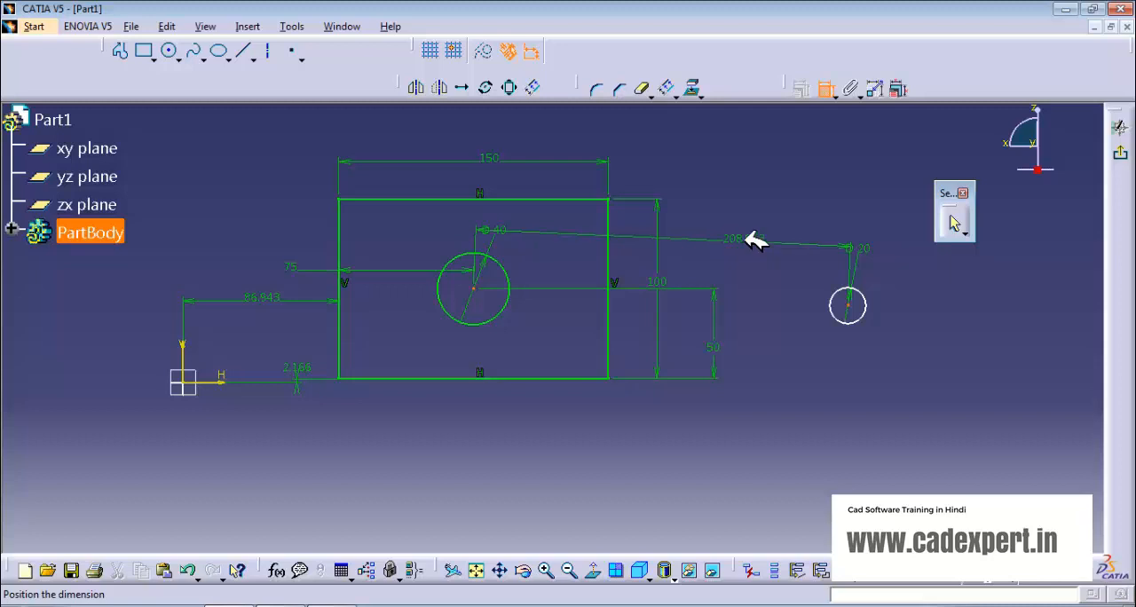
right_click(753, 250)
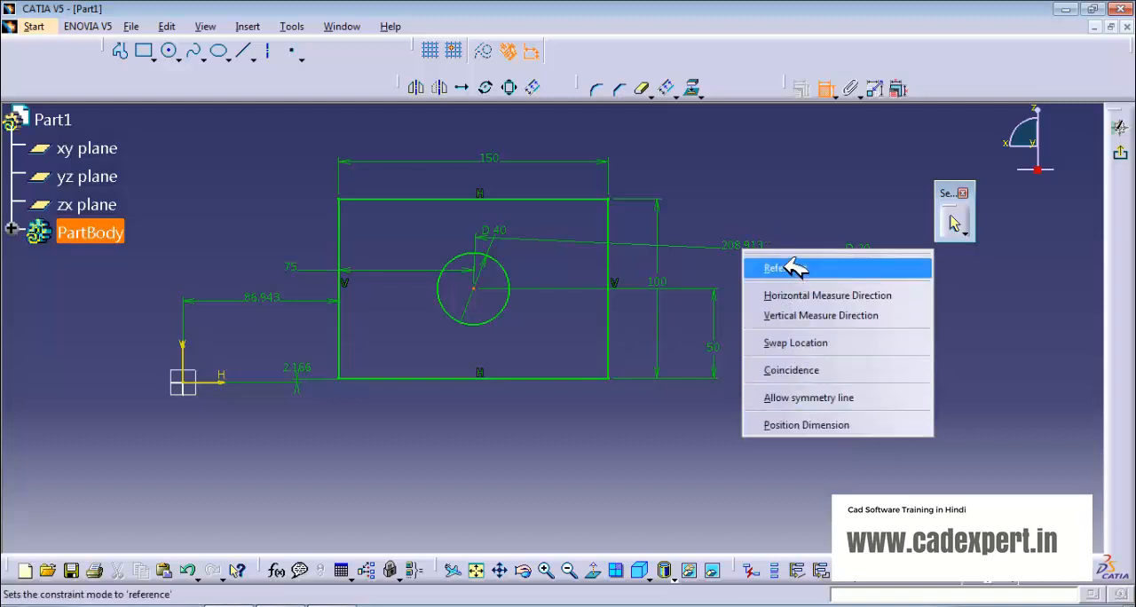
left_click(792, 370)
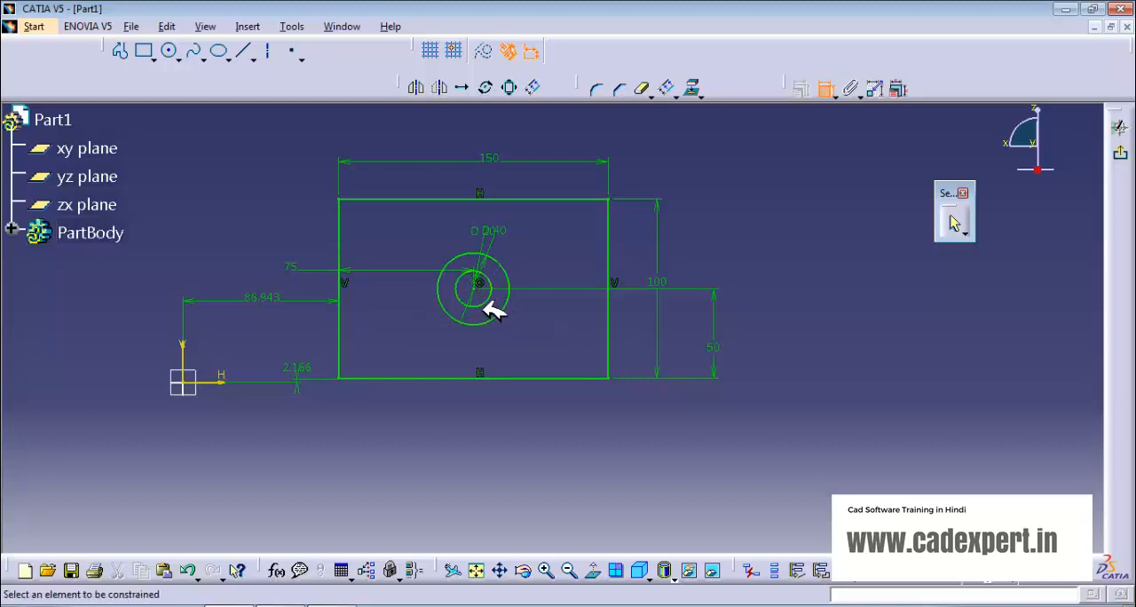
Step: Sketch a circle near the rectangle's upper-right corner, tangent to its right edge
mouse_move(579, 248)
middle_mouse_down()
mouse_move(484, 276)
mouse_move(481, 268)
middle_mouse_up()
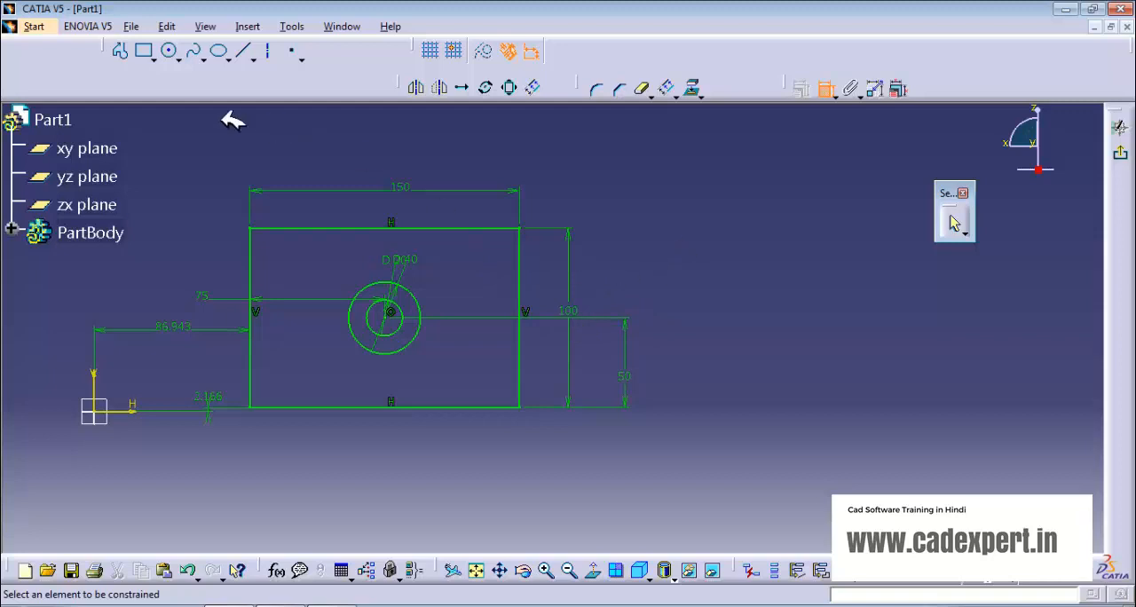
left_click(169, 50)
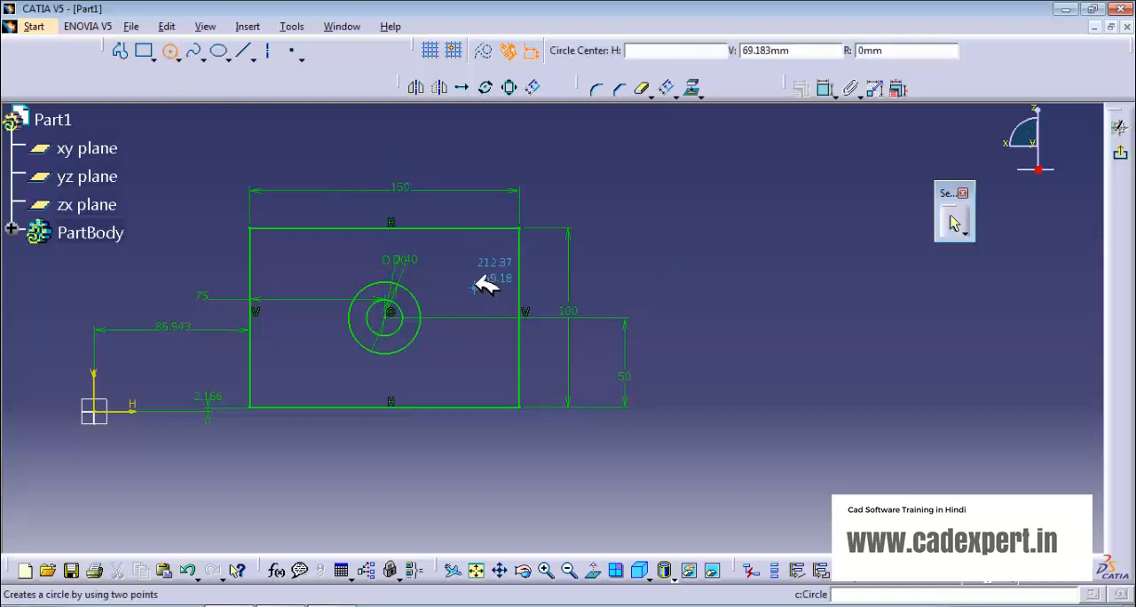
left_click(486, 252)
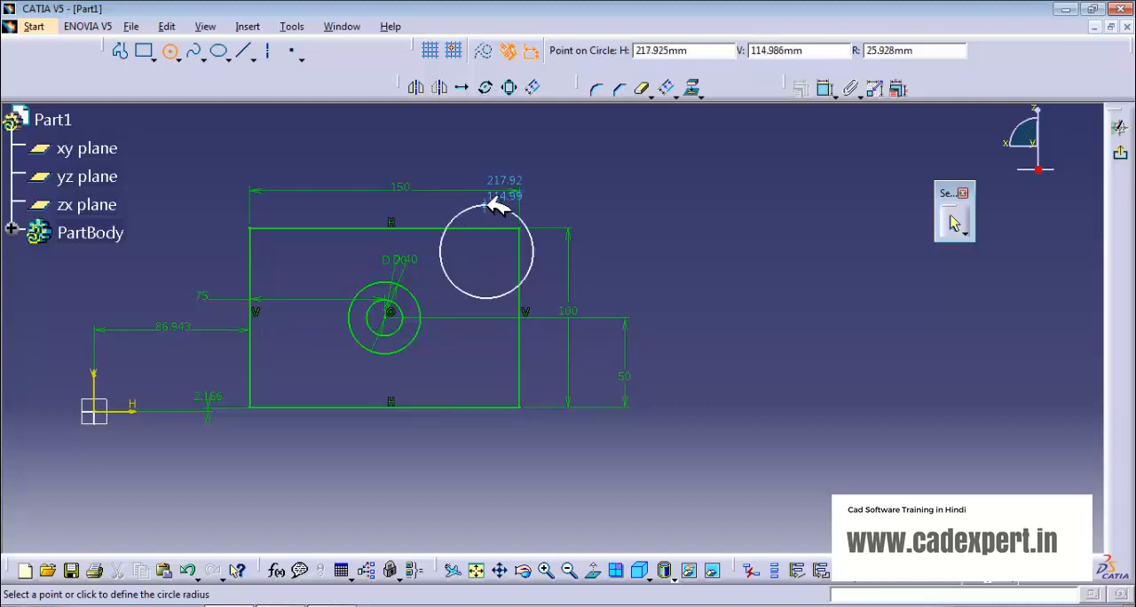
left_click(489, 211)
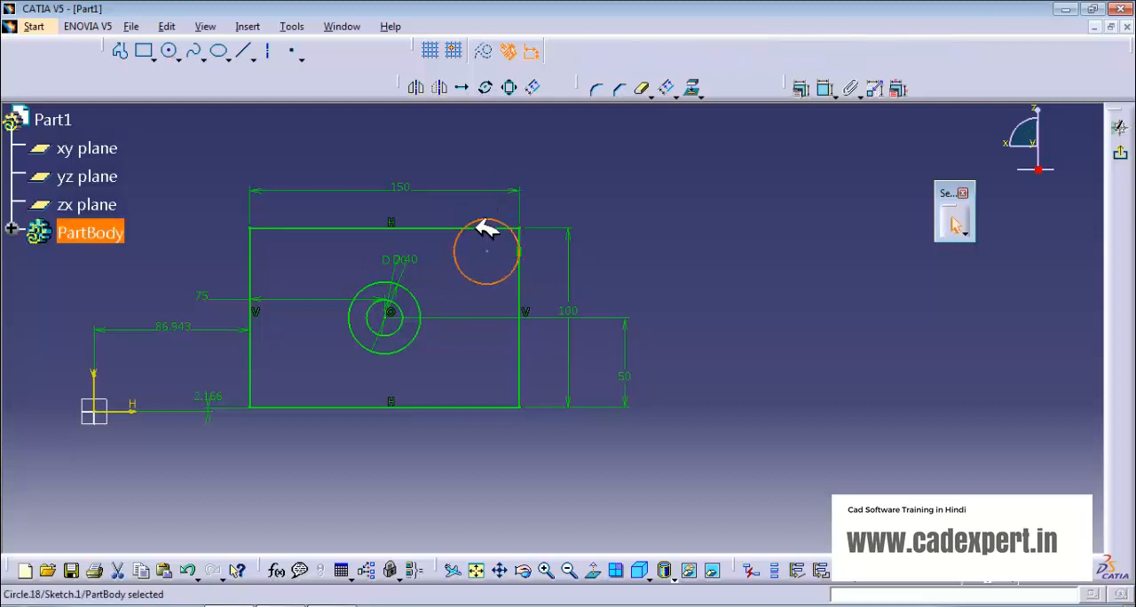
left_click(619, 209)
Step: Remove the tangency constraint between the corner circle and the rectangle's right edge
mouse_move(512, 282)
middle_mouse_down()
mouse_move(510, 218)
mouse_move(432, 317)
middle_mouse_up()
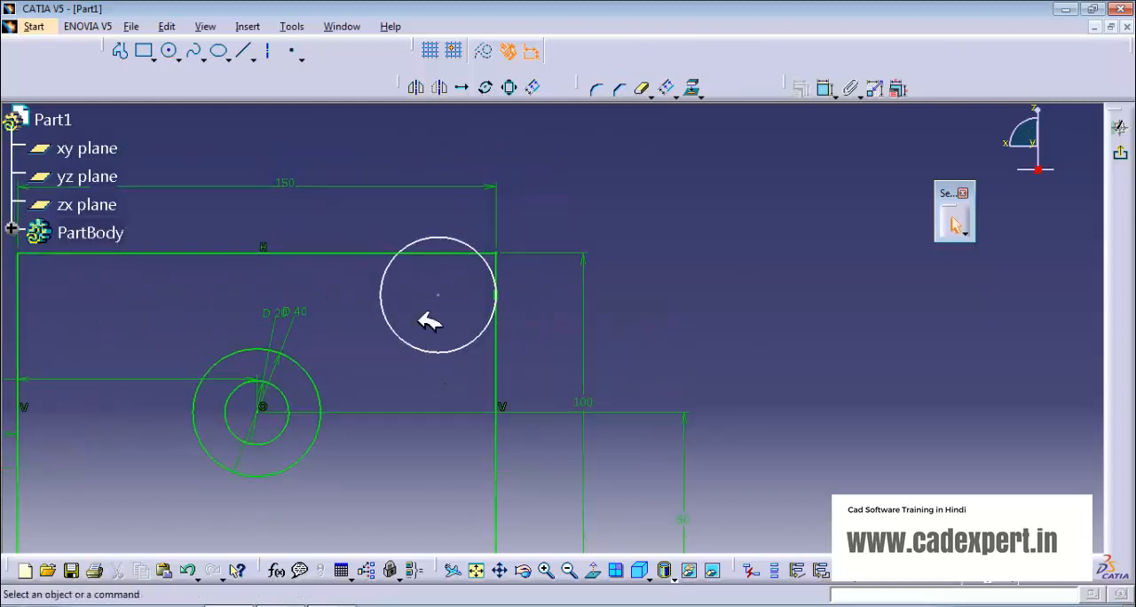
left_click(499, 295)
left_click(513, 286)
middle_click_drag(462, 303, 477, 197)
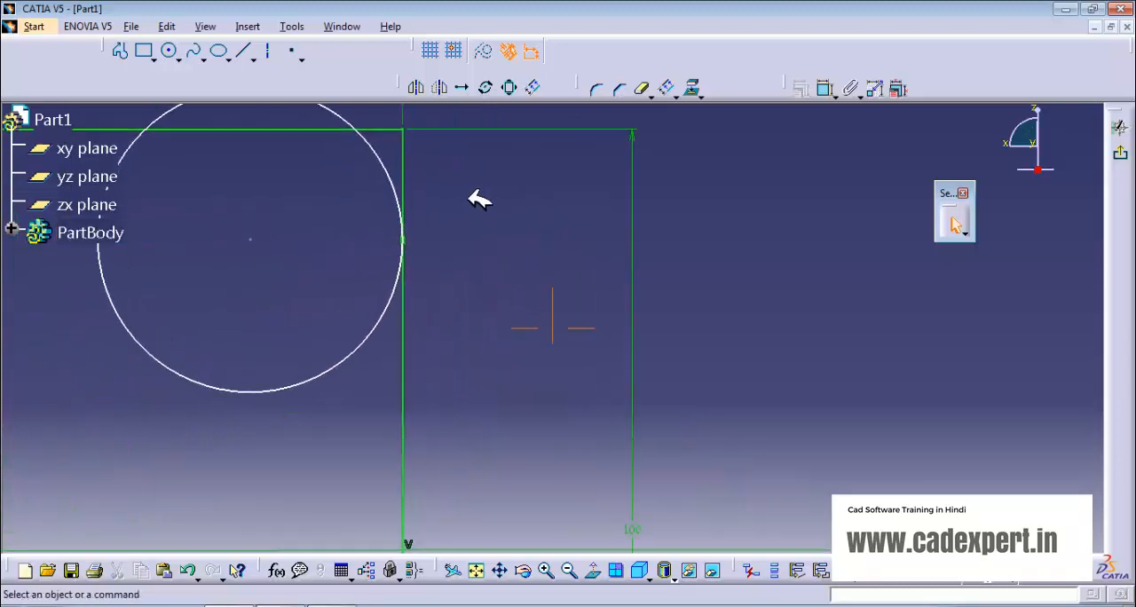
left_click(405, 238)
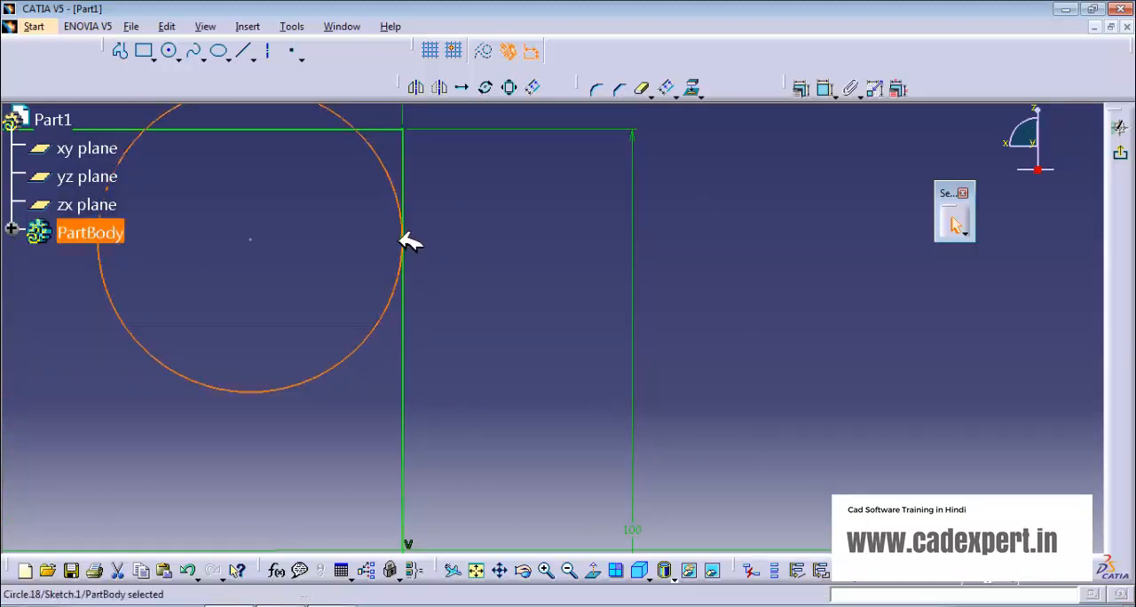
left_click(404, 236)
left_click(403, 238)
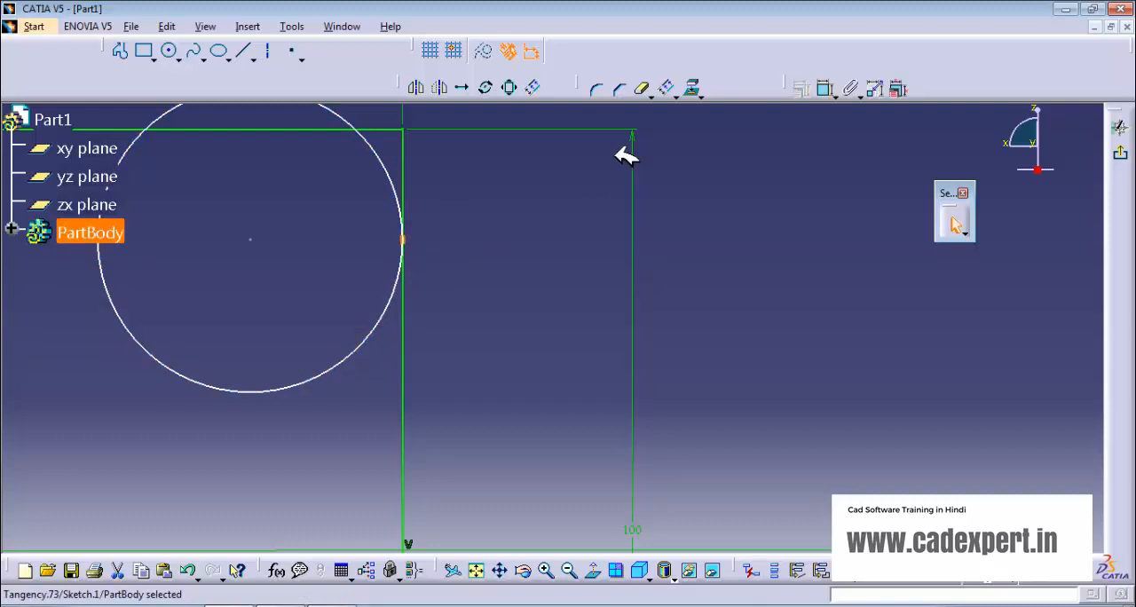
key("Escape")
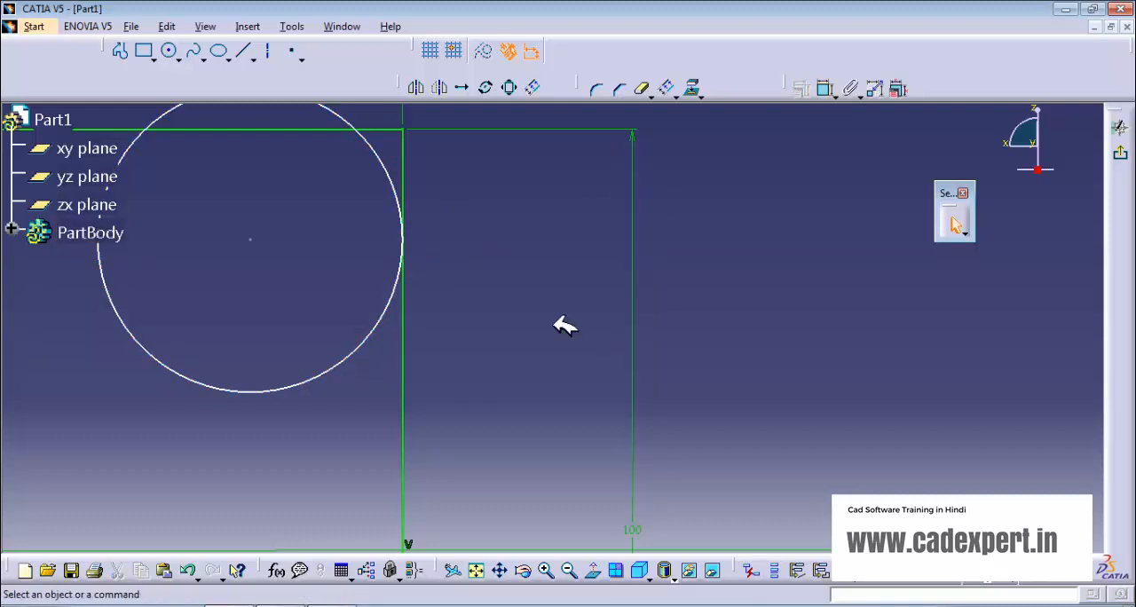
Step: Shrink the corner circle to a radius of about 17 mm and move it outside the rectangle to the right
mouse_move(508, 255)
middle_mouse_down()
mouse_move(653, 219)
mouse_move(660, 338)
mouse_move(655, 325)
middle_mouse_up()
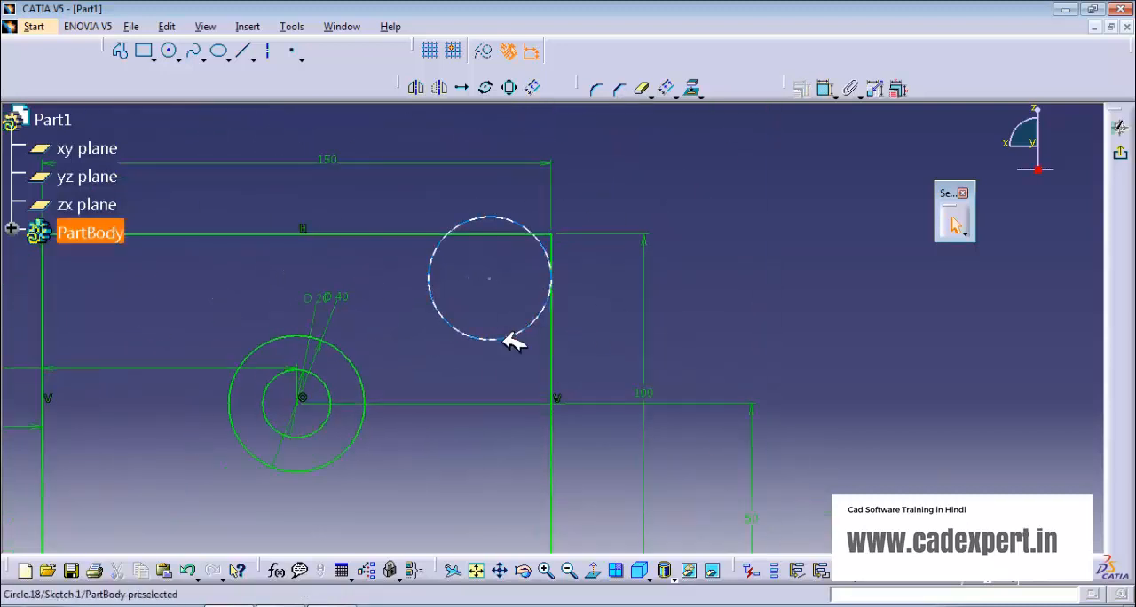
mouse_move(500, 337)
left_mouse_down()
mouse_move(483, 363)
mouse_move(501, 329)
left_mouse_up()
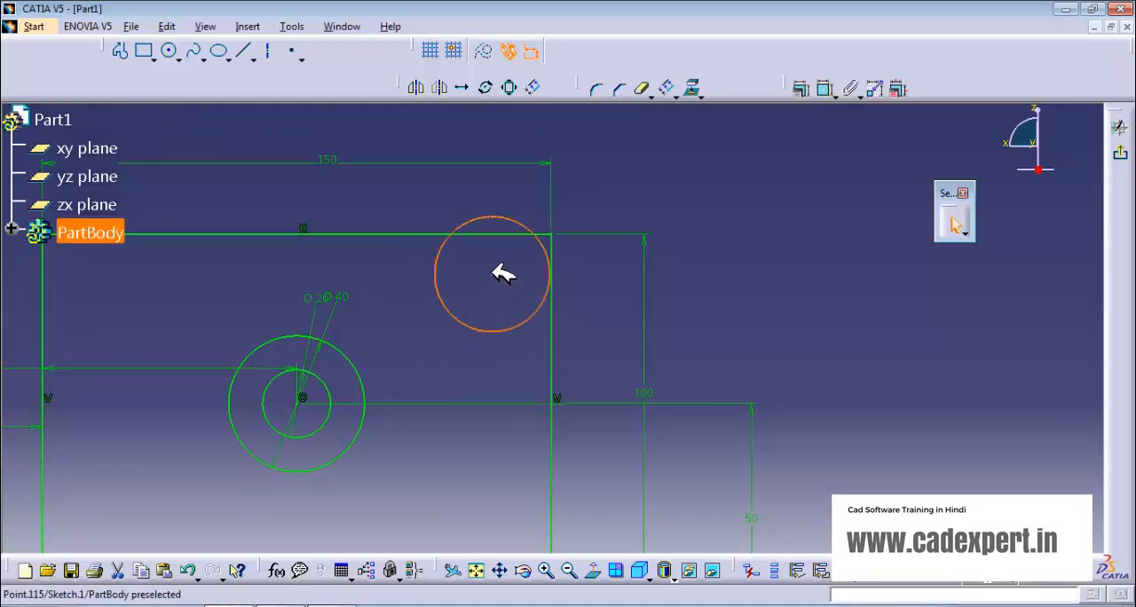
left_click_drag(491, 271, 775, 256)
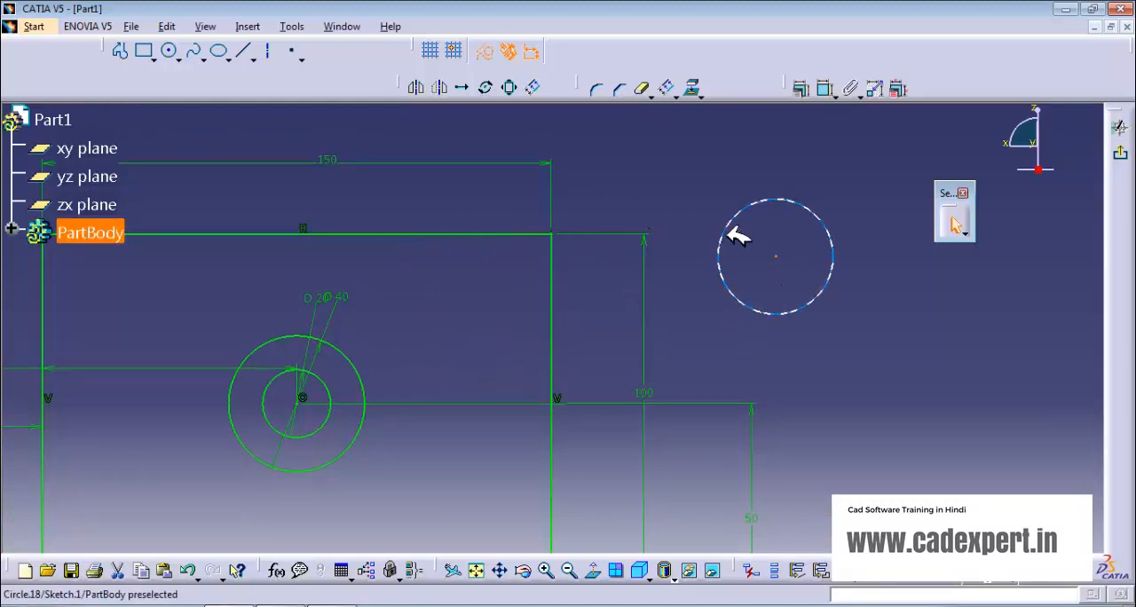
left_click(172, 51)
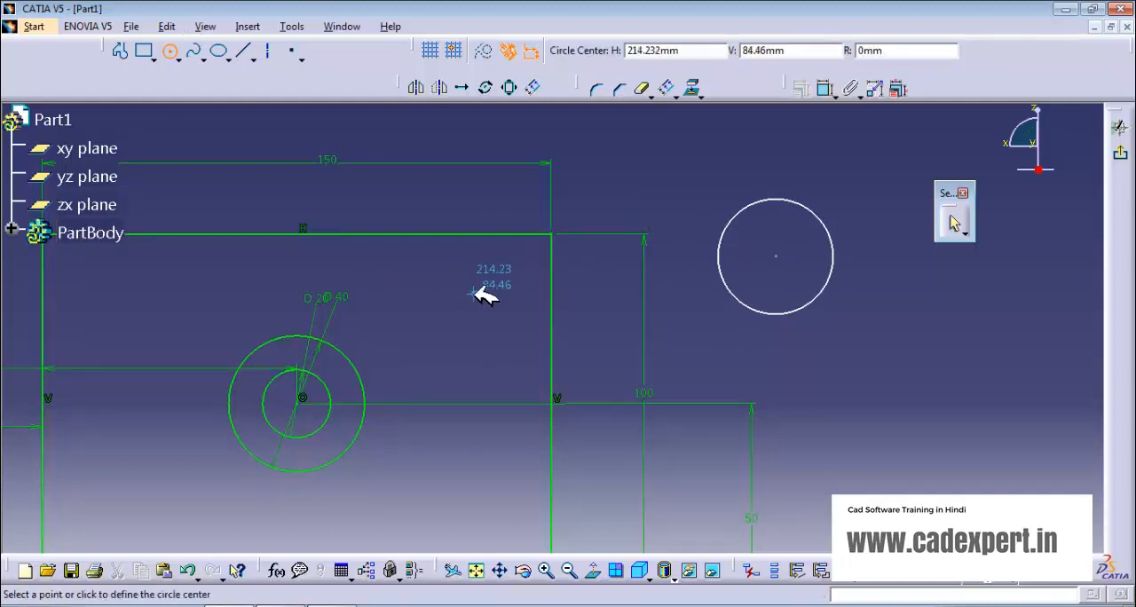
left_click(476, 290)
left_click(477, 246)
left_click(475, 251)
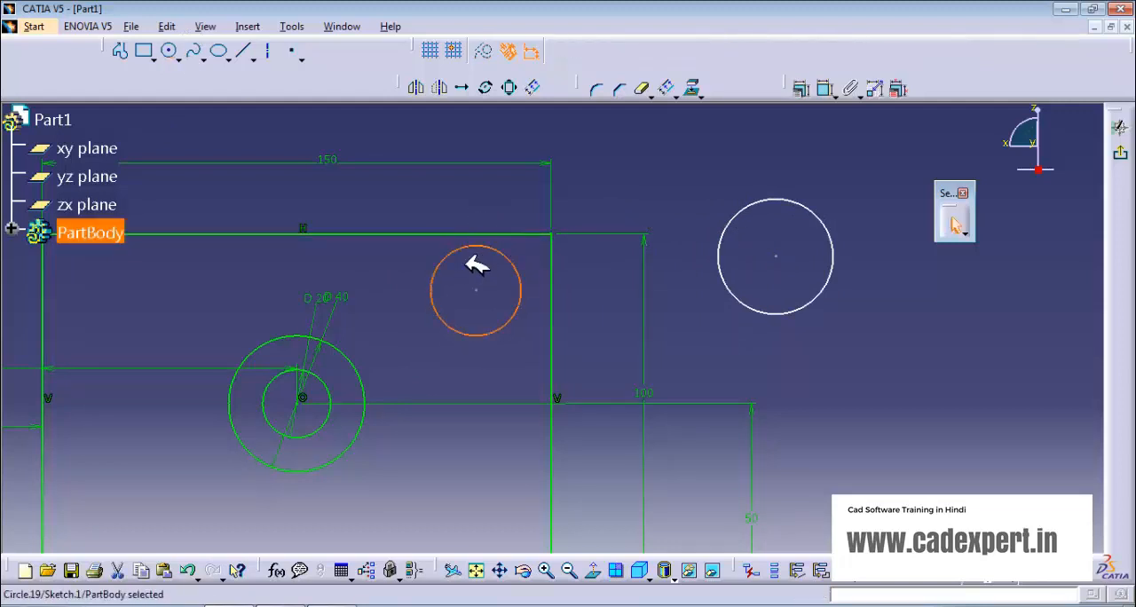
key("Delete")
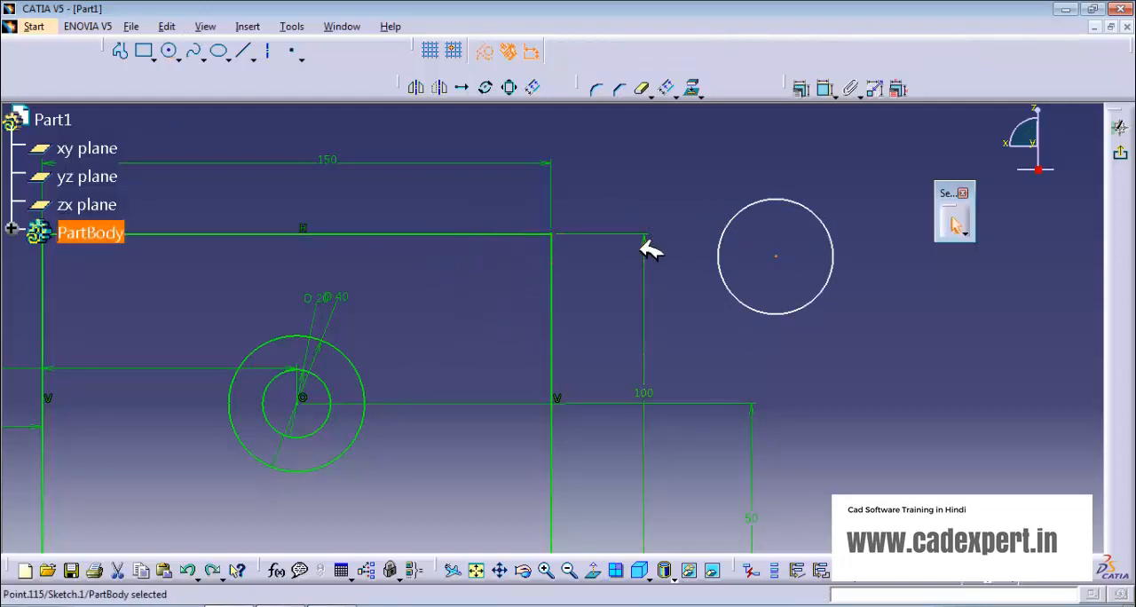
Step: Sketch a smaller circle inside the rectangle's upper-right corner, tangent to its top edge
left_click(171, 52)
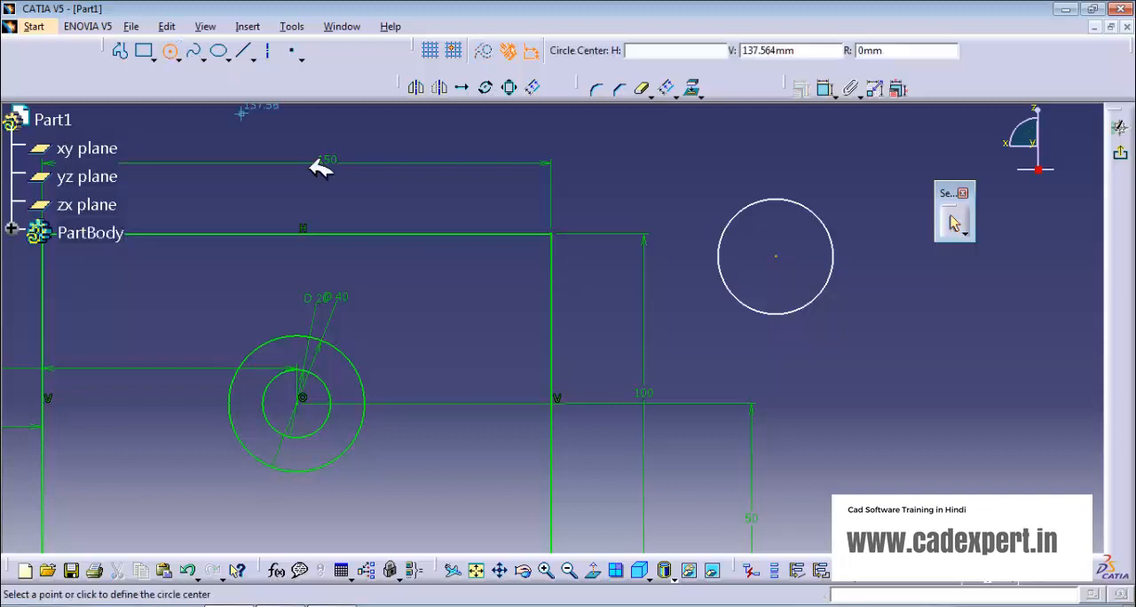
left_click(463, 282)
left_click(469, 236)
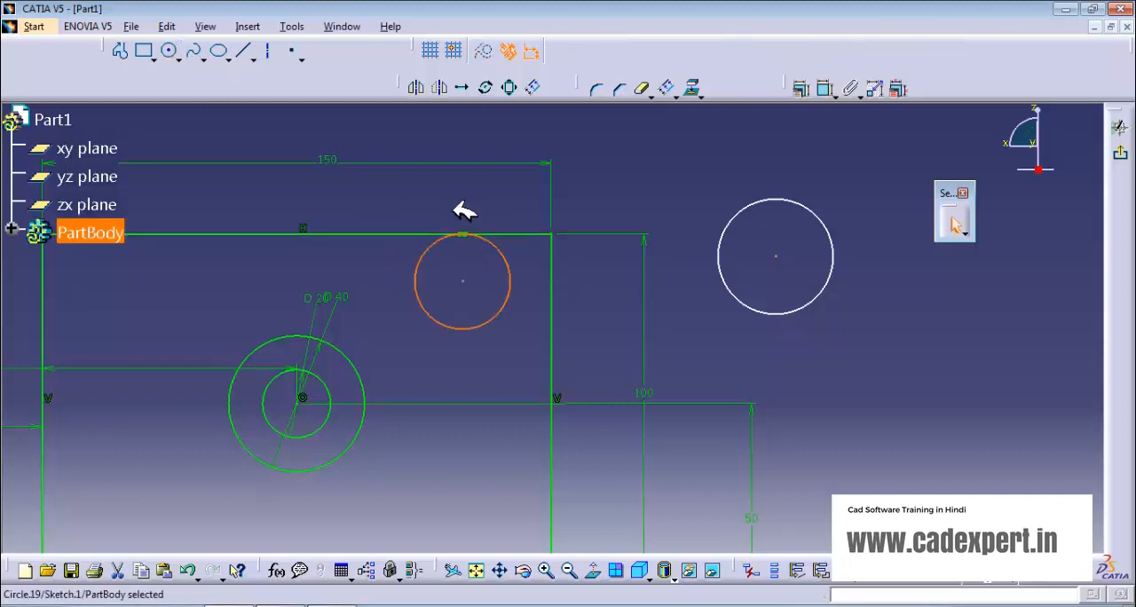
left_click(462, 209)
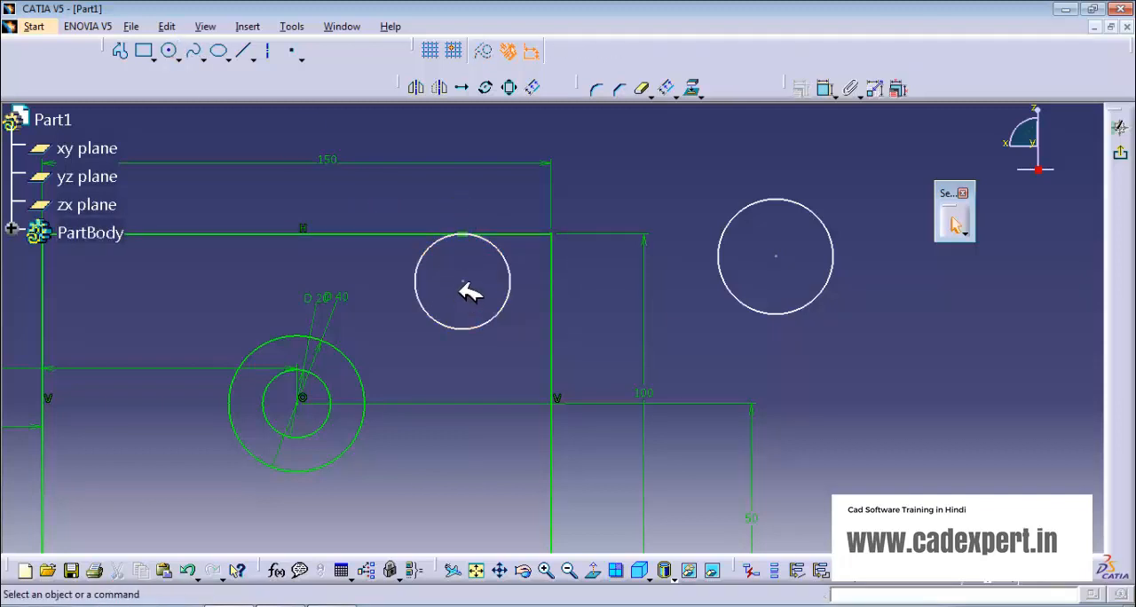
Step: Remove the smaller circle's tangency with the top edge and move it outside, beyond the rectangle's upper-right corner
left_click_drag(462, 282, 485, 275)
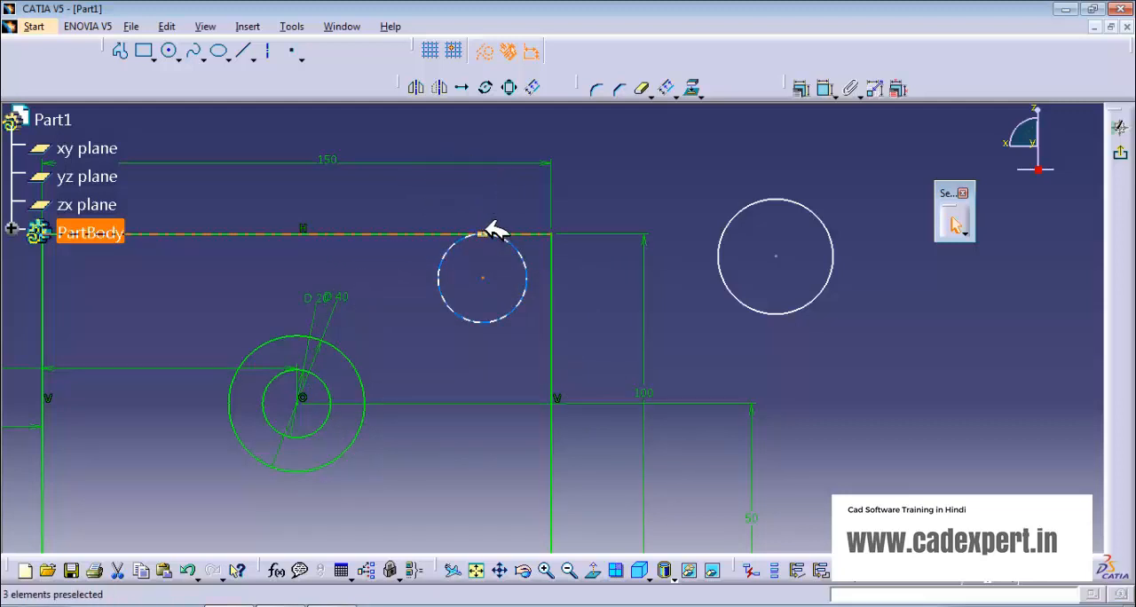
key("Escape")
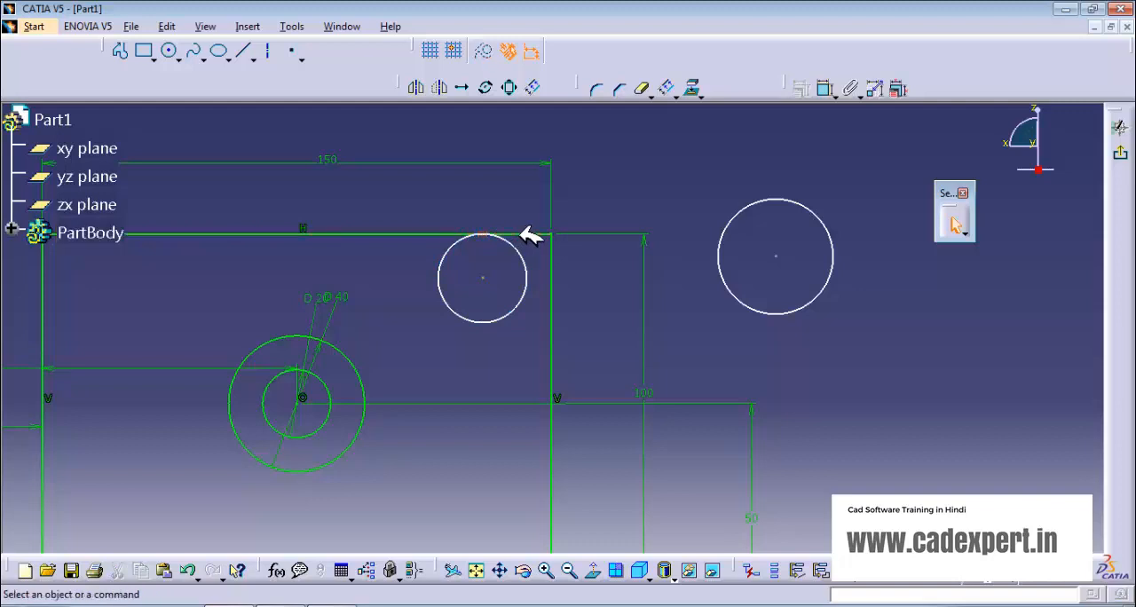
mouse_move(500, 275)
left_mouse_down()
mouse_move(476, 330)
mouse_move(611, 172)
mouse_move(629, 176)
left_mouse_up()
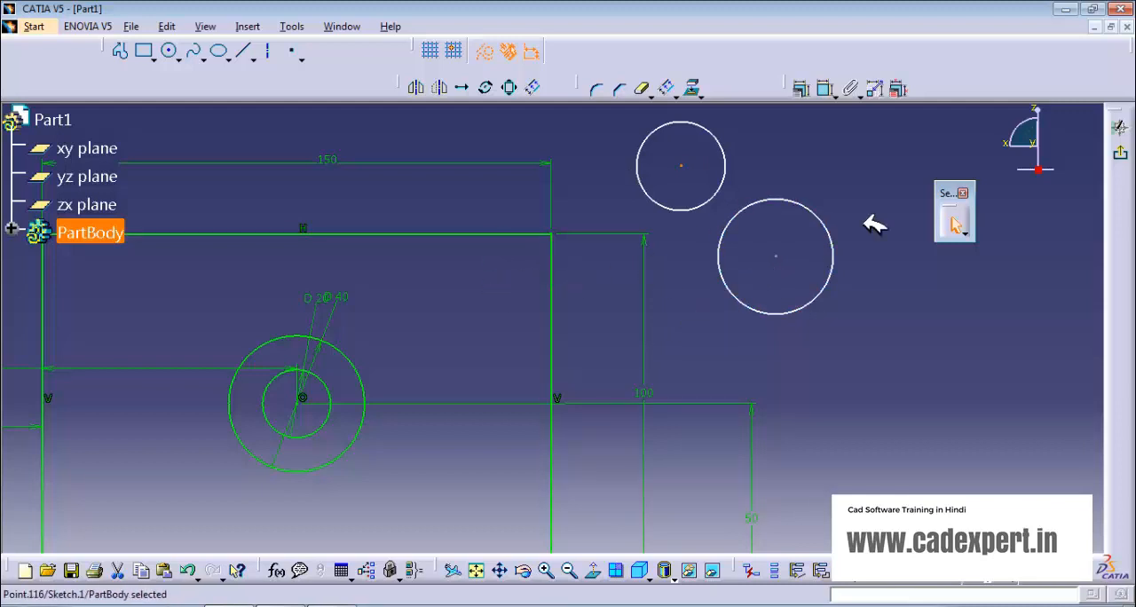
left_click(824, 88)
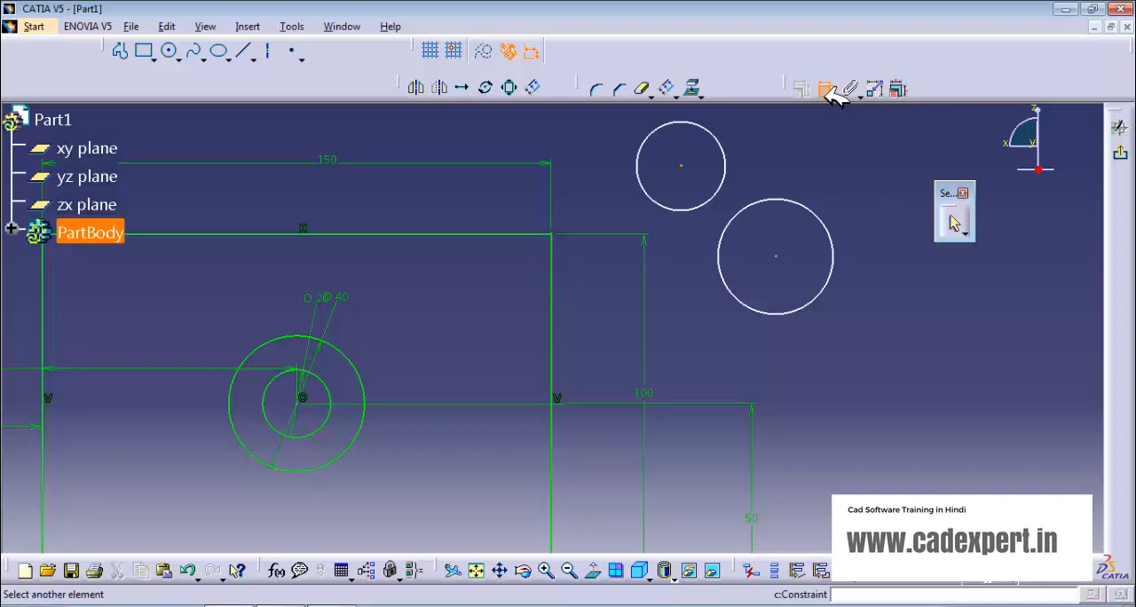
left_click(781, 199)
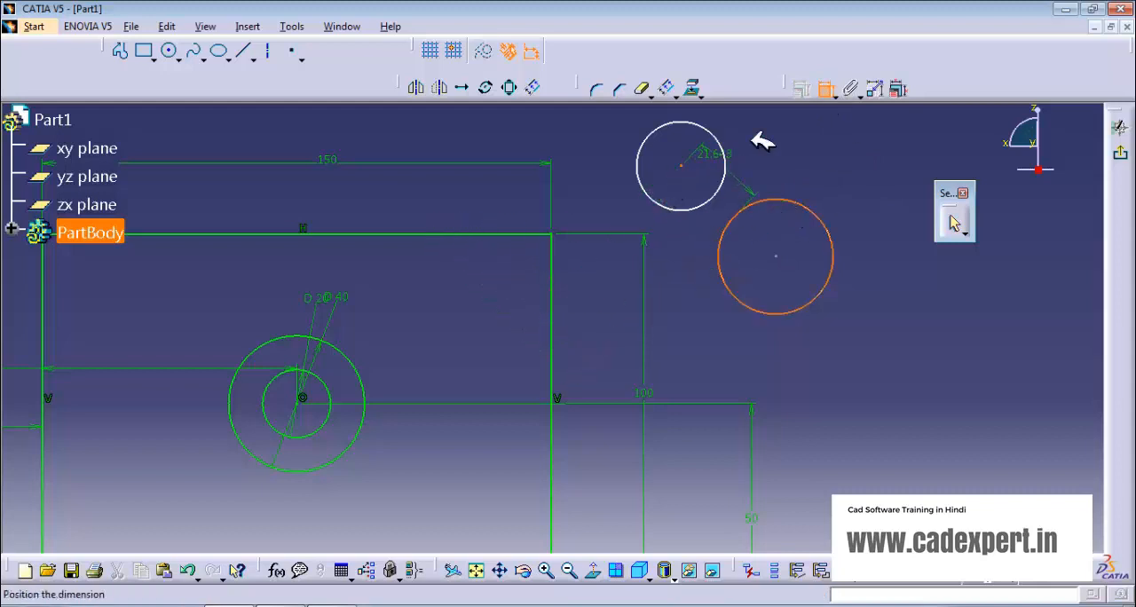
left_click(826, 89)
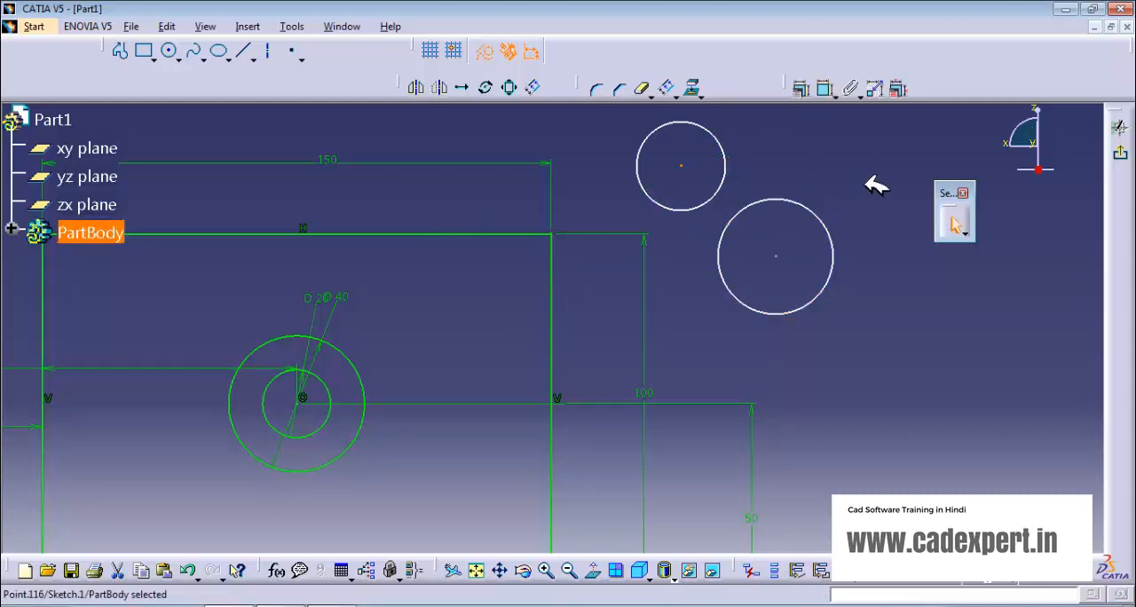
Step: Constrain the larger circle outside the rectangle to be tangent to the rectangle's top edge
left_click(825, 89)
left_click(779, 200)
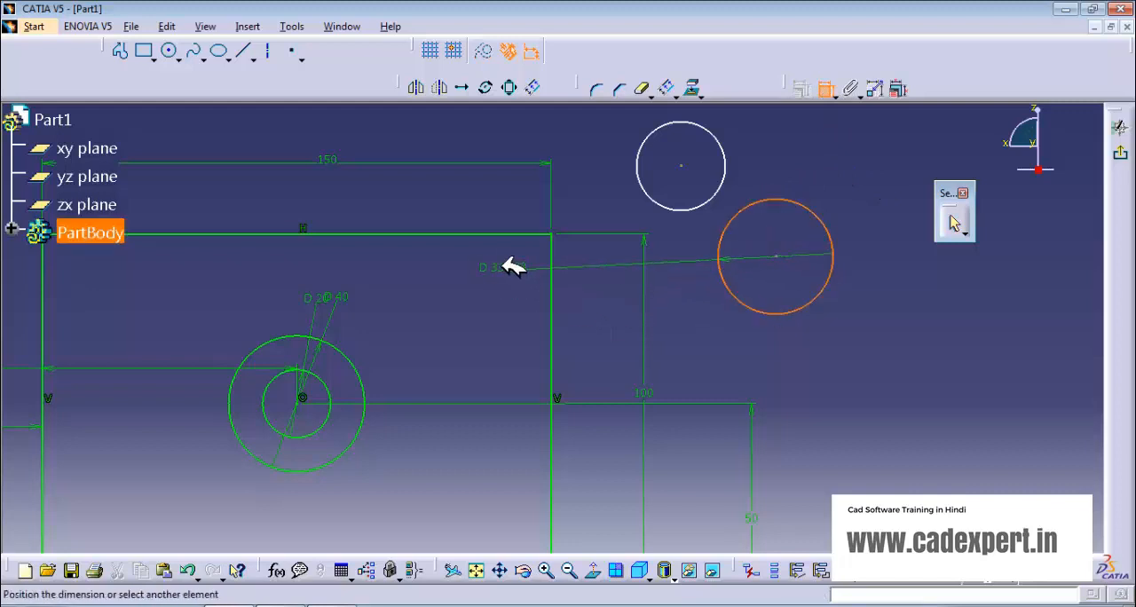
left_click(509, 234)
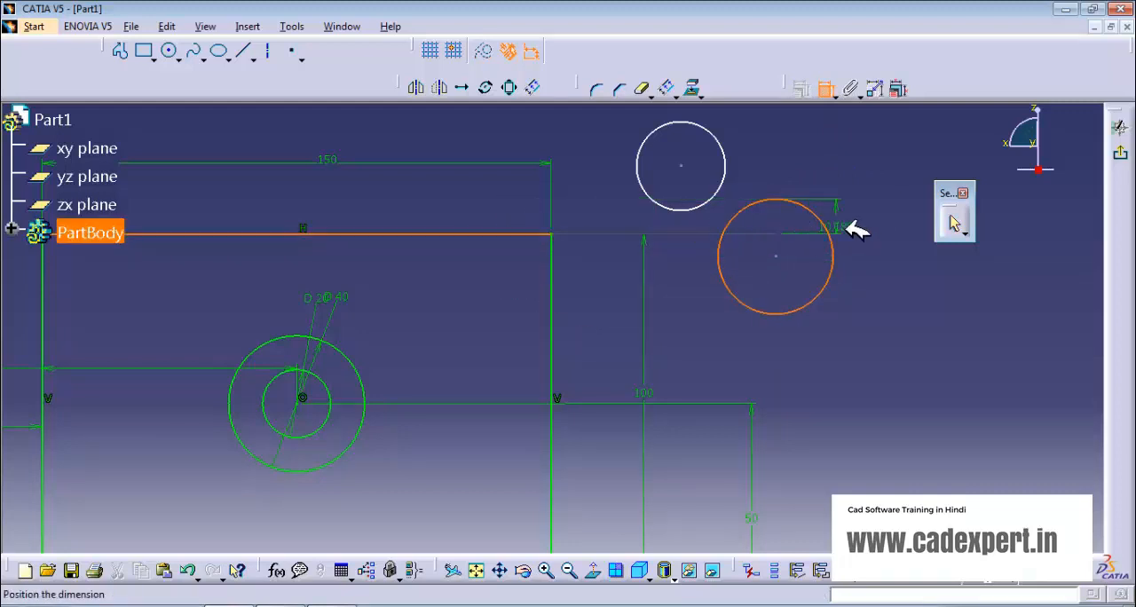
right_click(868, 227)
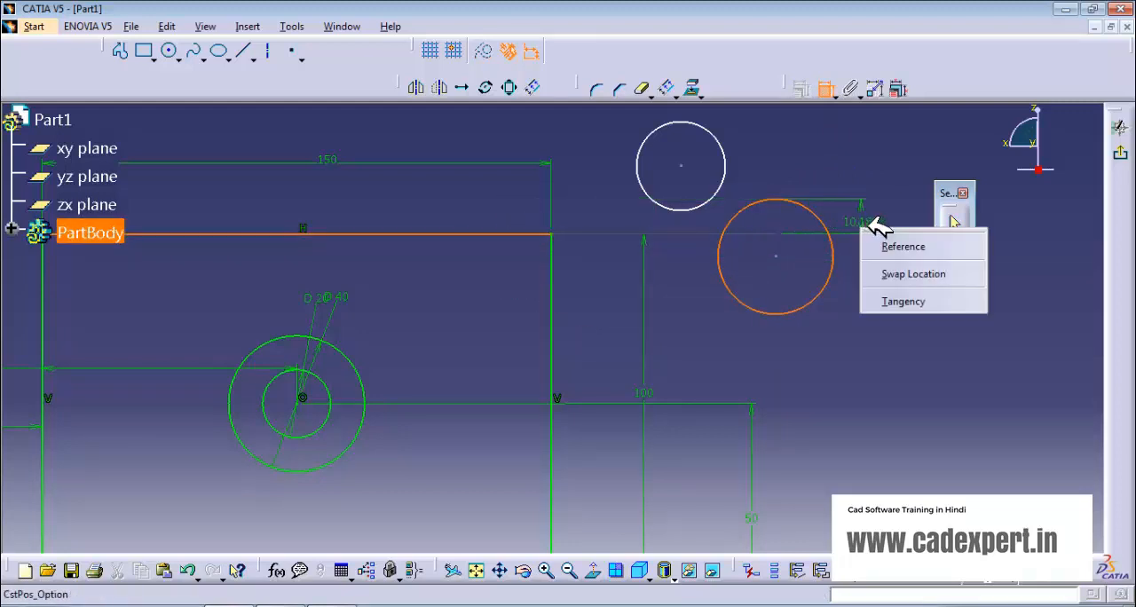
left_click(903, 302)
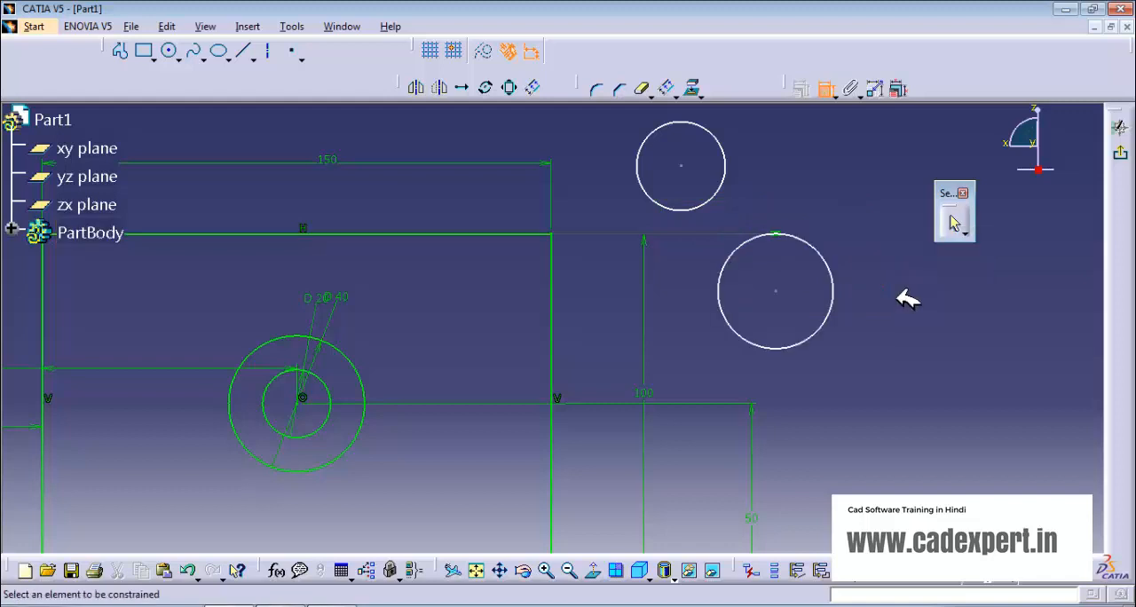
Step: Dimension the distance from the larger outer circle's centre to its own circumference
left_click(776, 291)
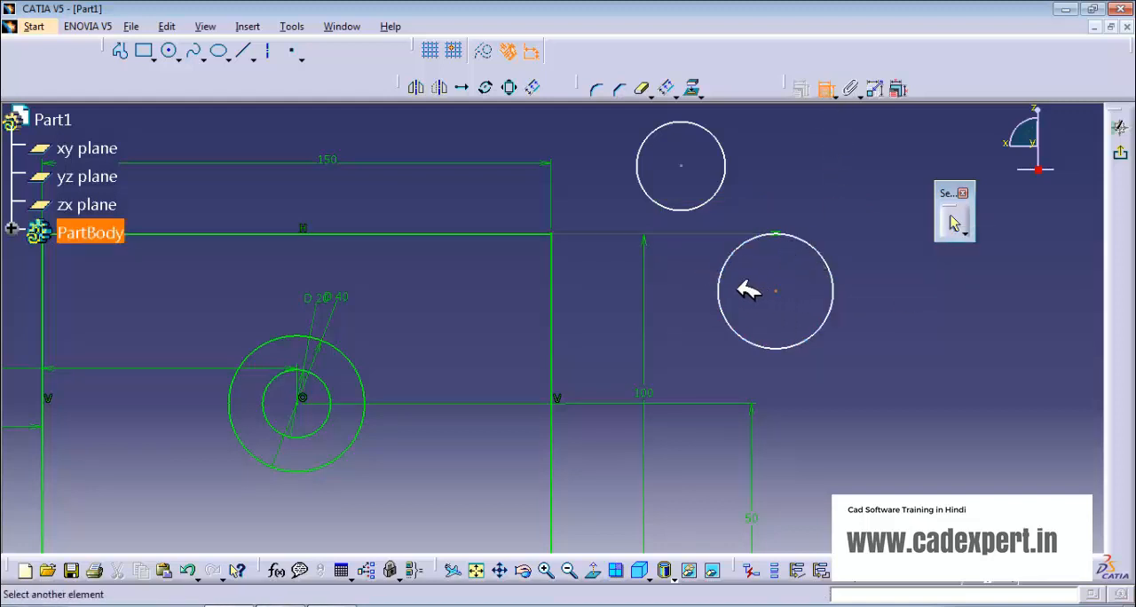
left_click(830, 279)
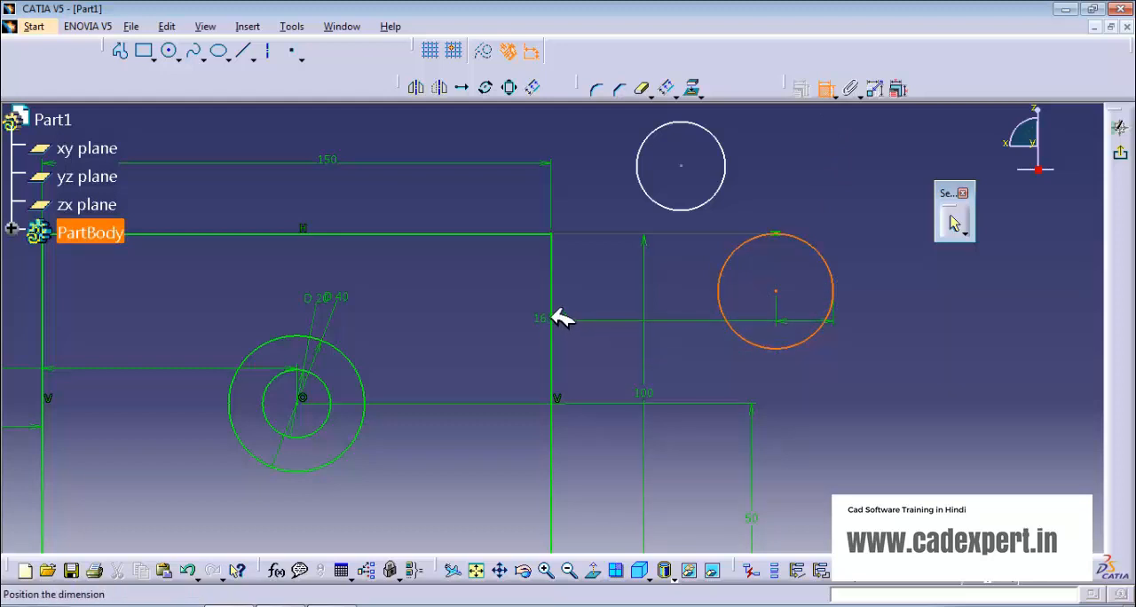
left_click(562, 305)
left_click(833, 89)
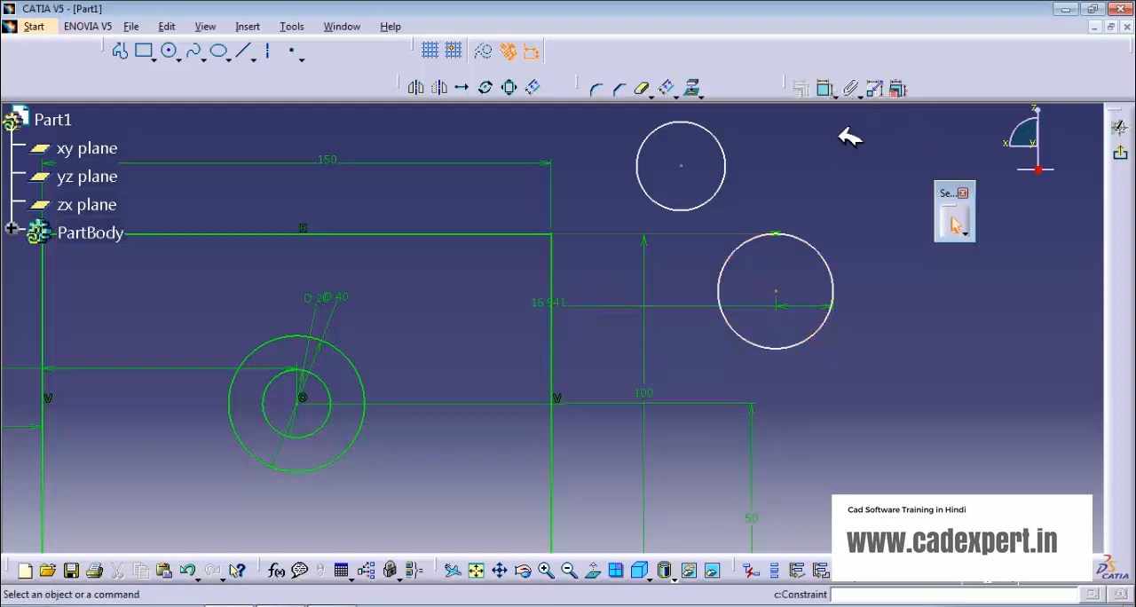
Step: Undo the larger outer circle's centre-to-circumference dimension and move the circle inside the rectangle near its upper-right corner
key("ctrl+z")
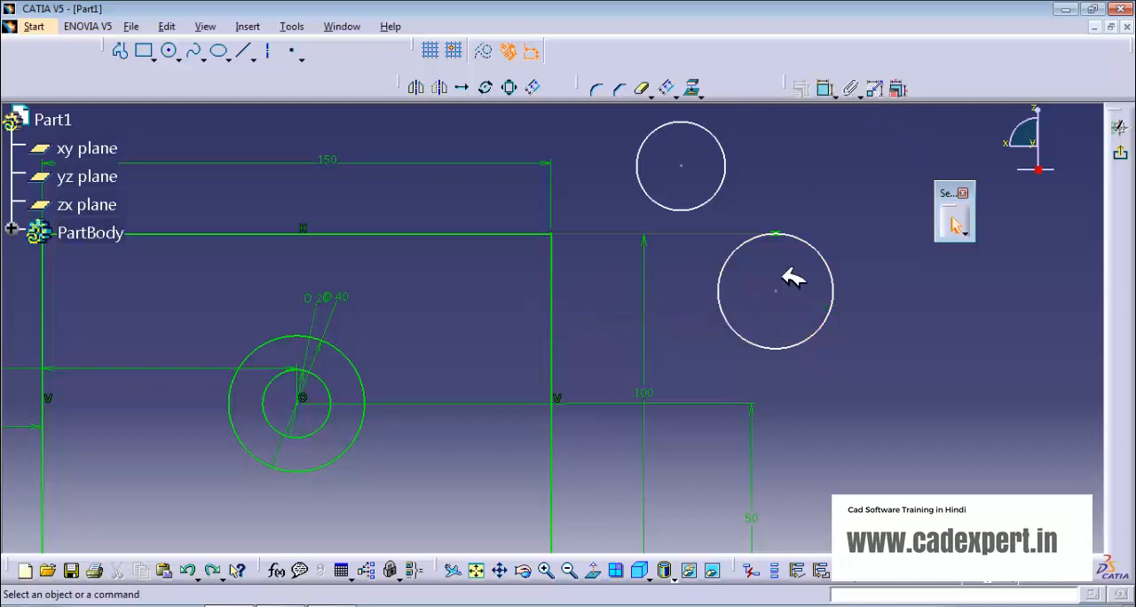
left_click_drag(781, 293, 563, 319)
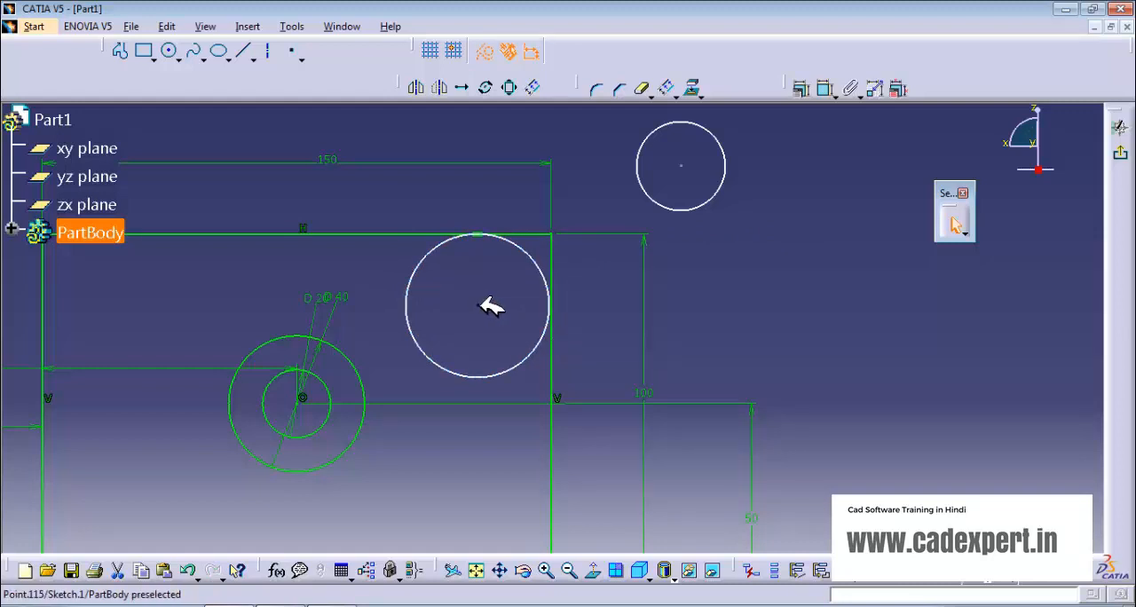
left_click_drag(477, 304, 464, 308)
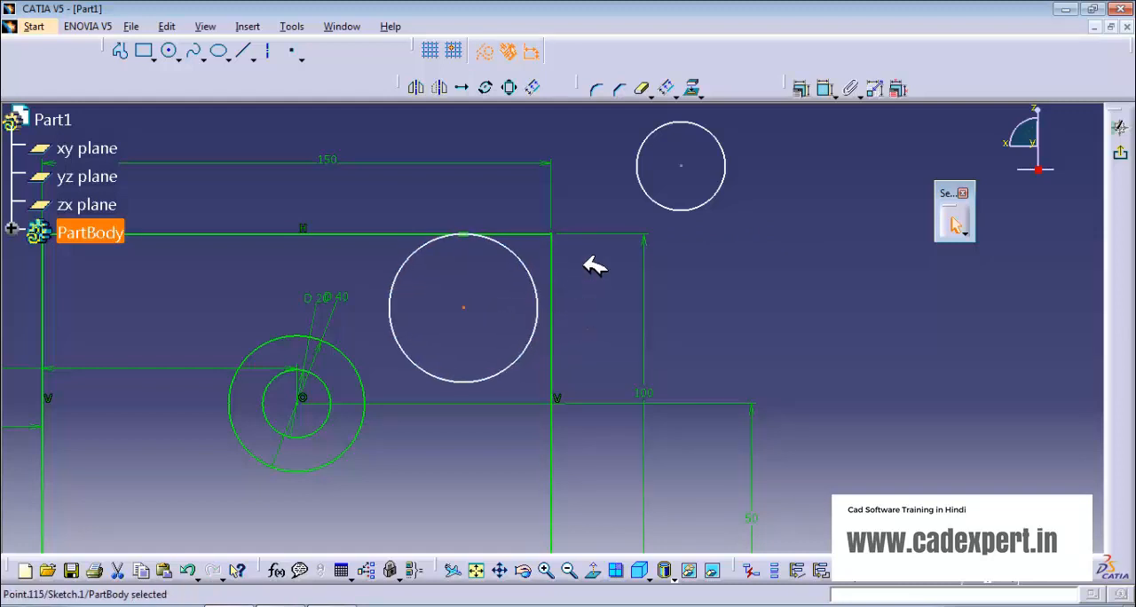
left_click(726, 255)
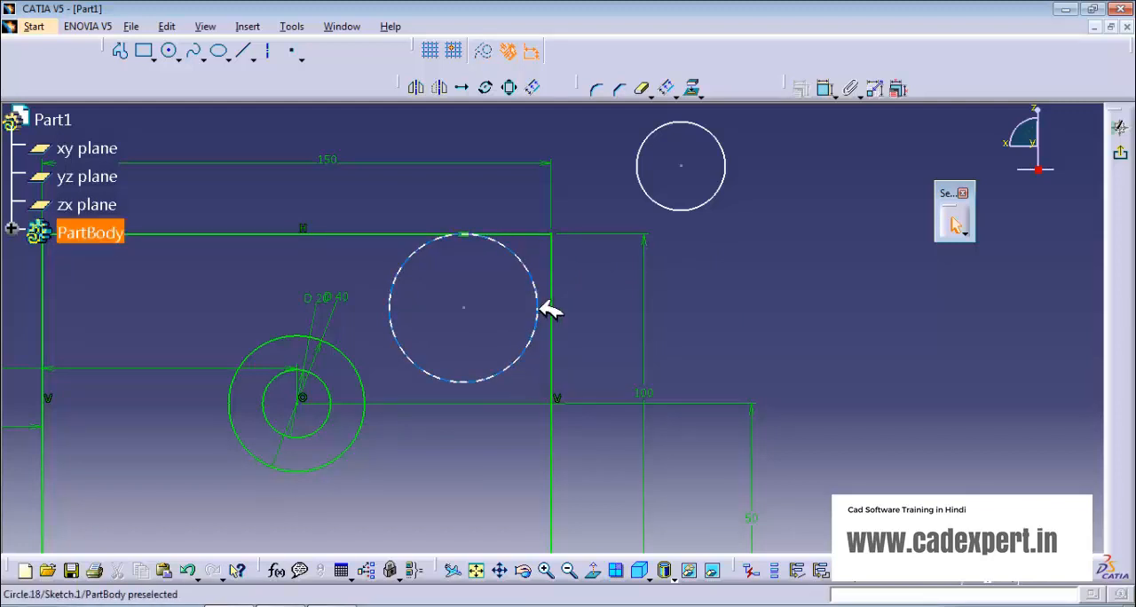
Step: Constrain the larger corner circle to be tangent to the rectangle's right edge
left_click(824, 89)
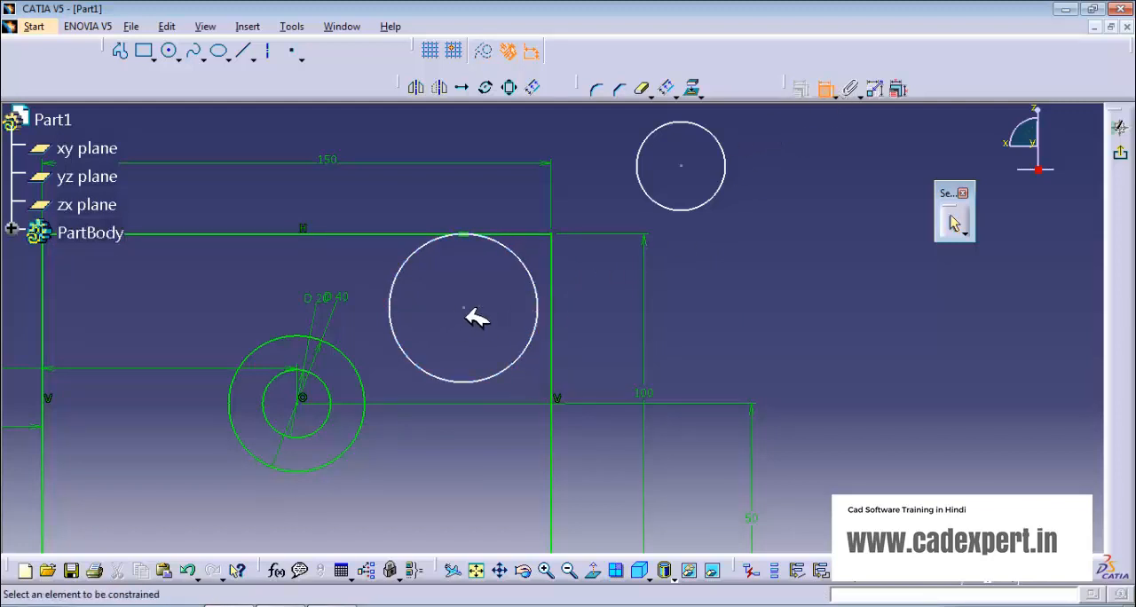
left_click(537, 288)
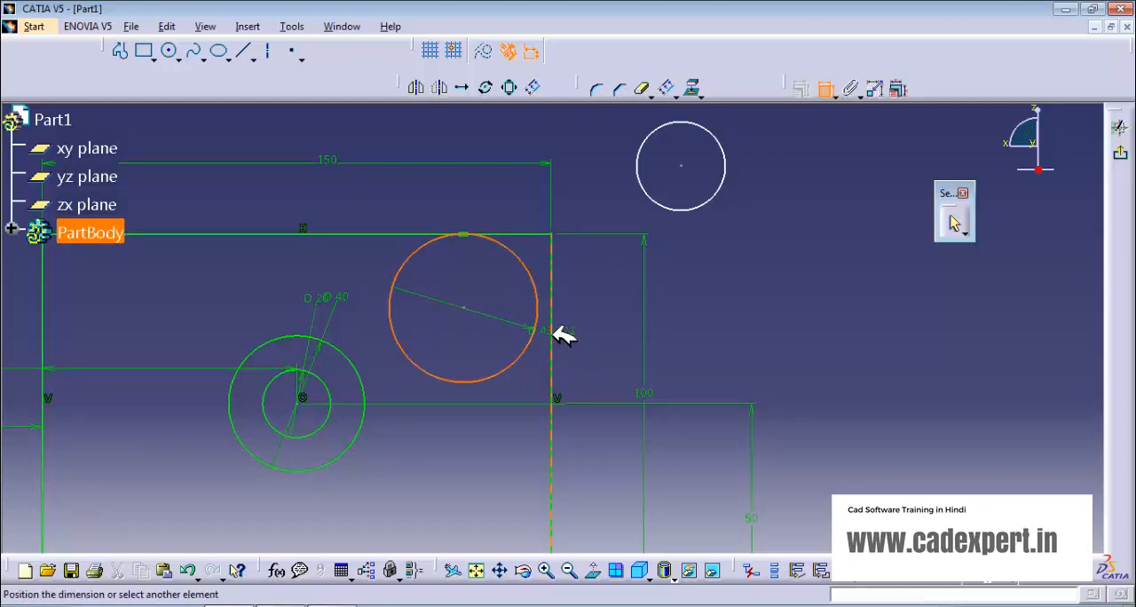
left_click(552, 331)
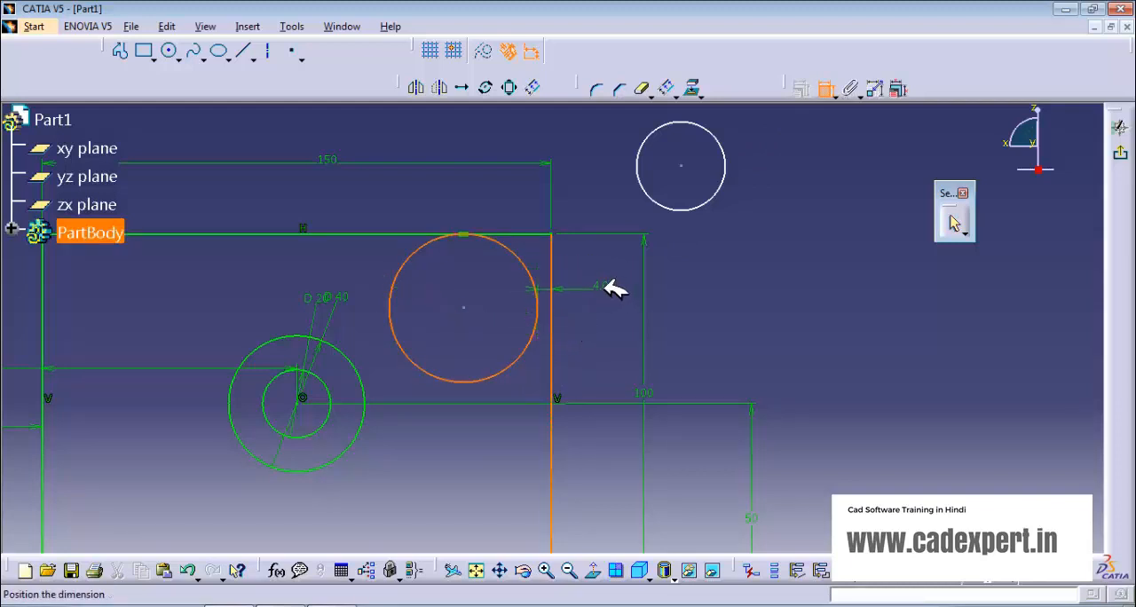
right_click(610, 289)
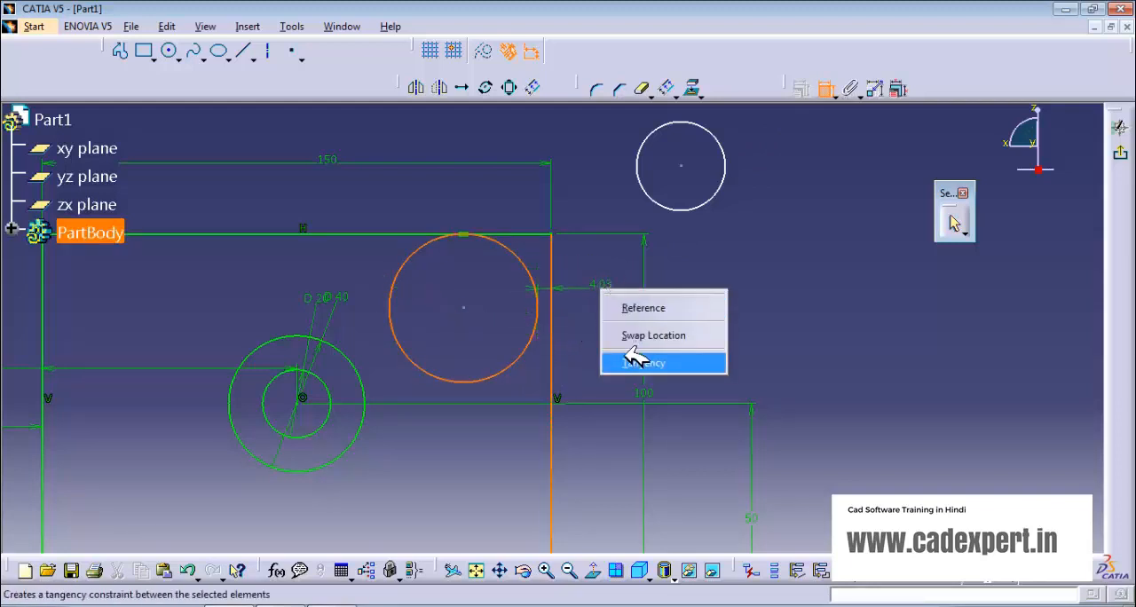
left_click(634, 361)
Step: Constrain the smaller circle outside the rectangle to be tangent to the rectangle's bottom edge
mouse_move(494, 384)
middle_mouse_down()
mouse_move(540, 370)
mouse_move(542, 385)
mouse_move(537, 344)
mouse_move(458, 367)
middle_mouse_up()
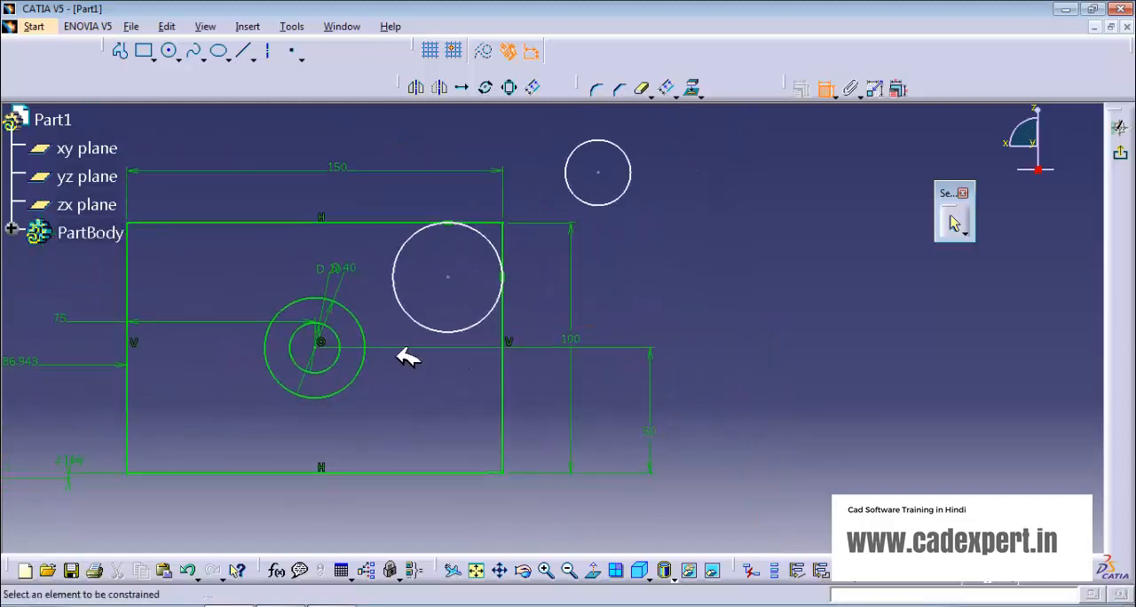
left_click(632, 176)
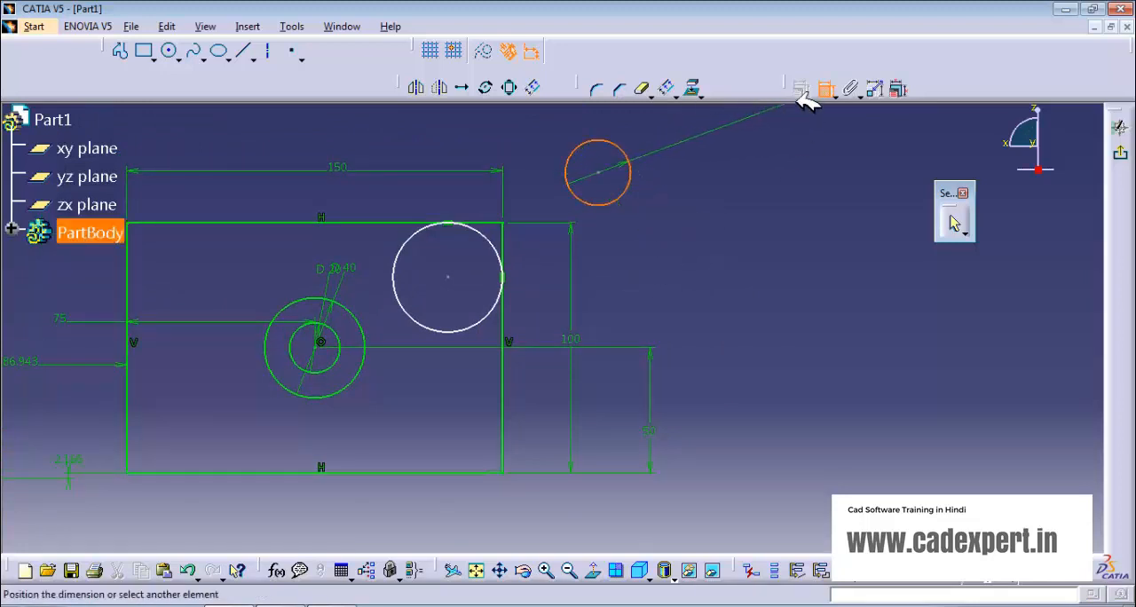
left_click(823, 88)
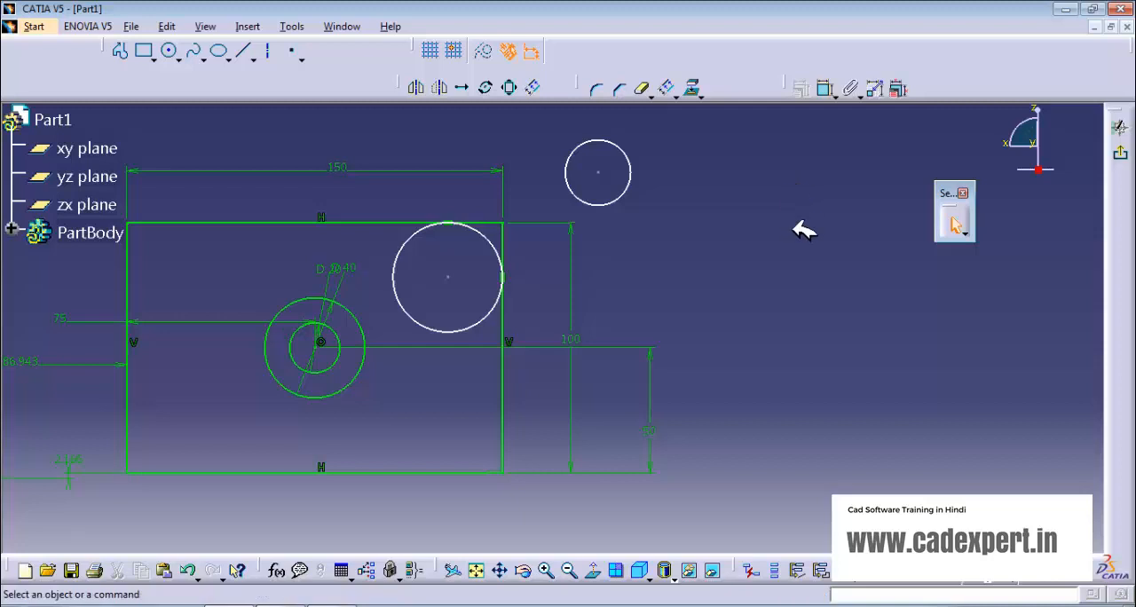
left_click(622, 199)
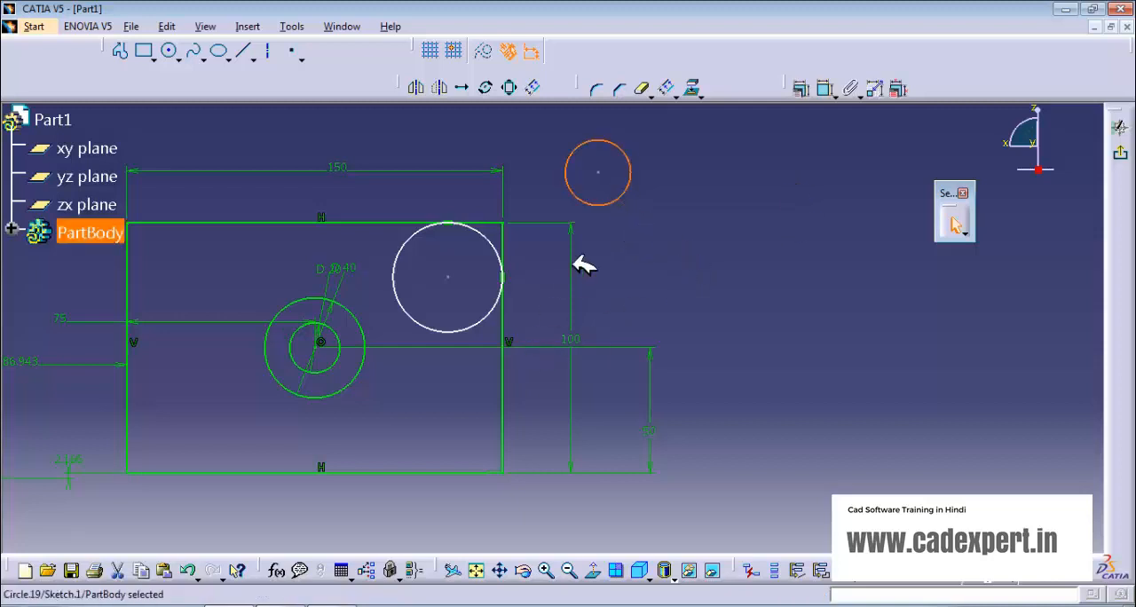
left_click(441, 471, "ctrl")
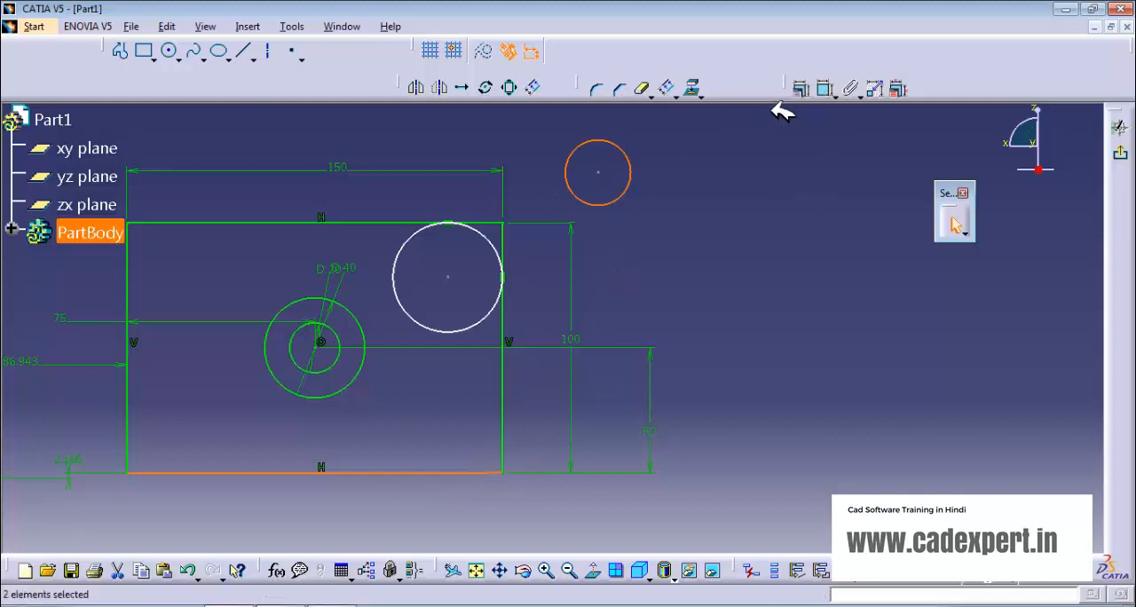
left_click(803, 88)
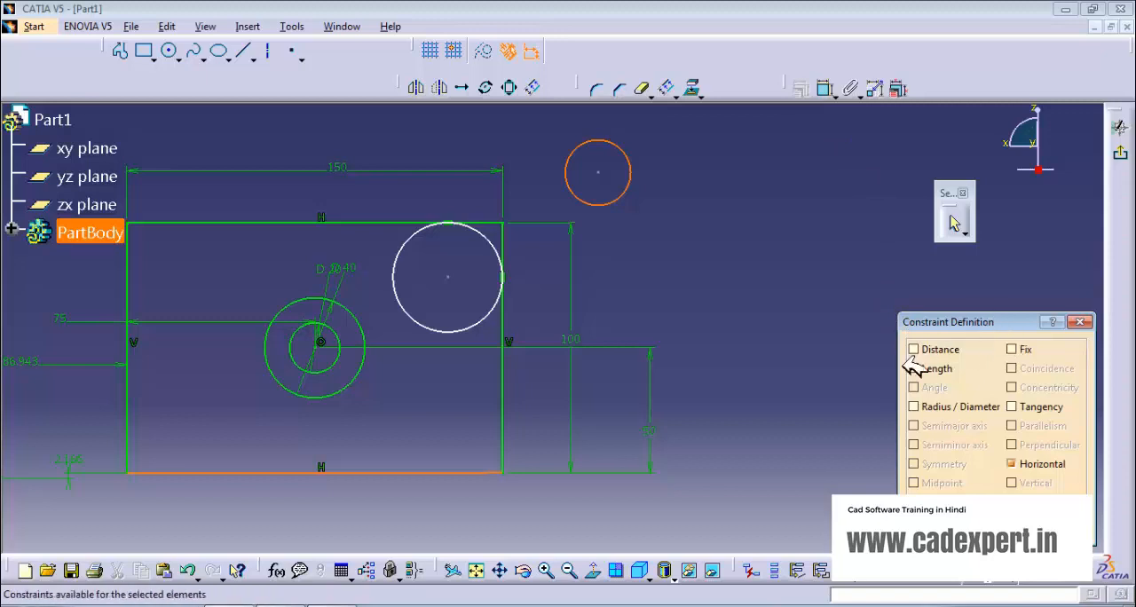
left_click(1013, 406)
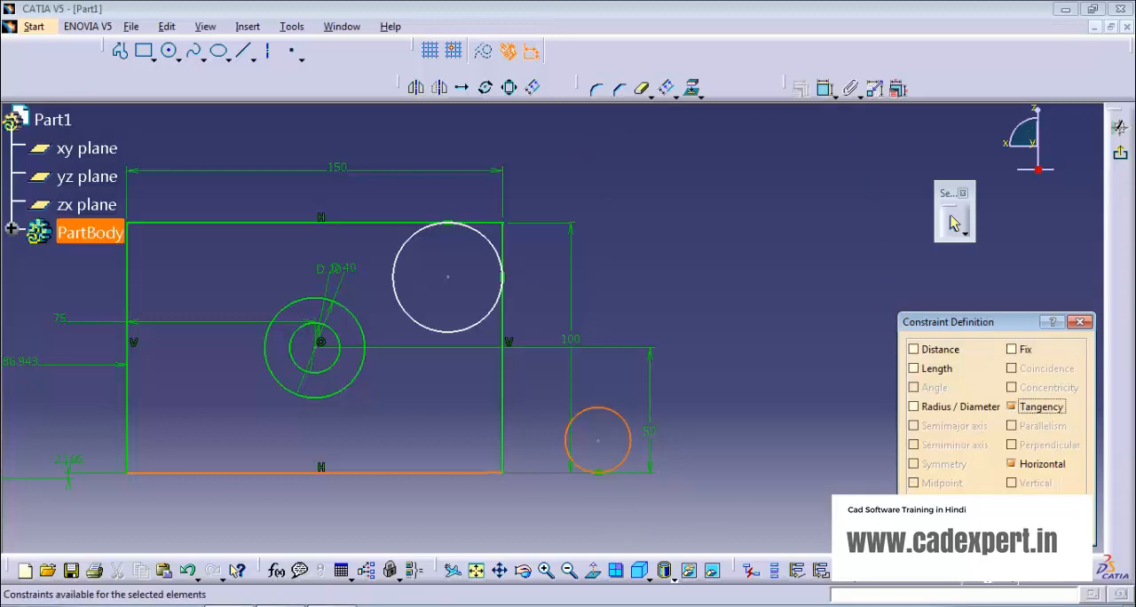
left_click(1002, 530)
Step: Move the smaller circle inside the rectangle and constrain it to be tangent to the rectangle's right edge
left_click_drag(599, 440, 422, 431)
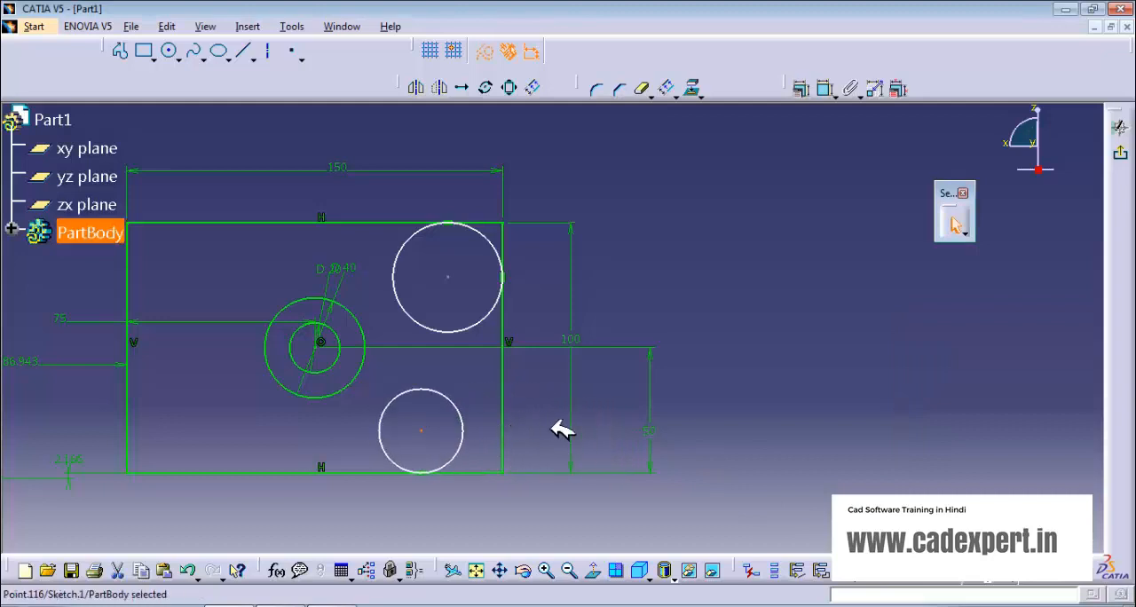
left_click(665, 350)
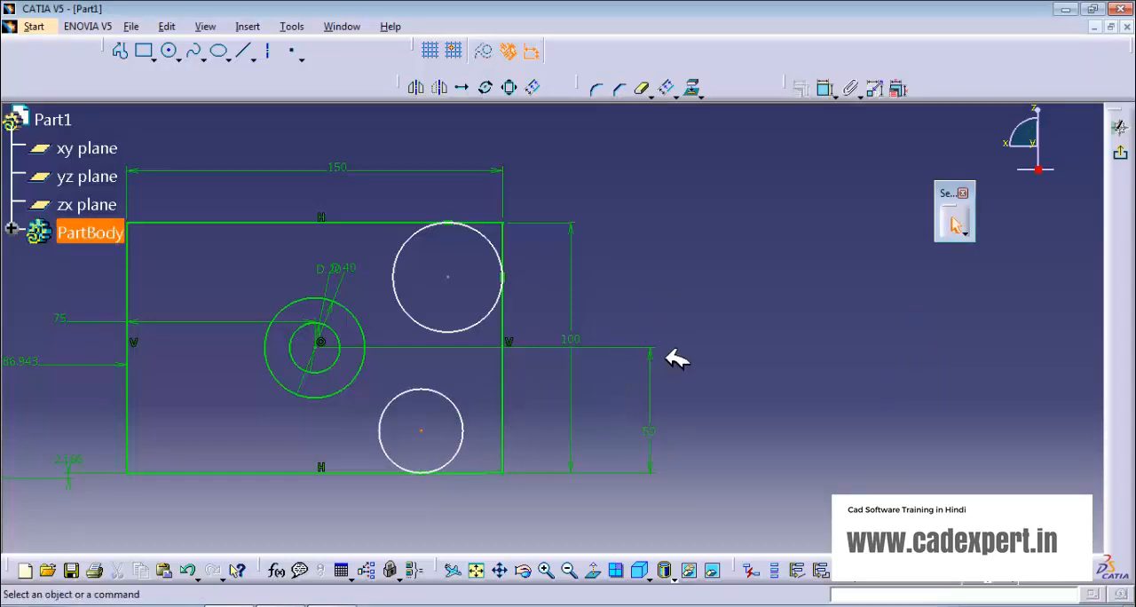
left_click(465, 414)
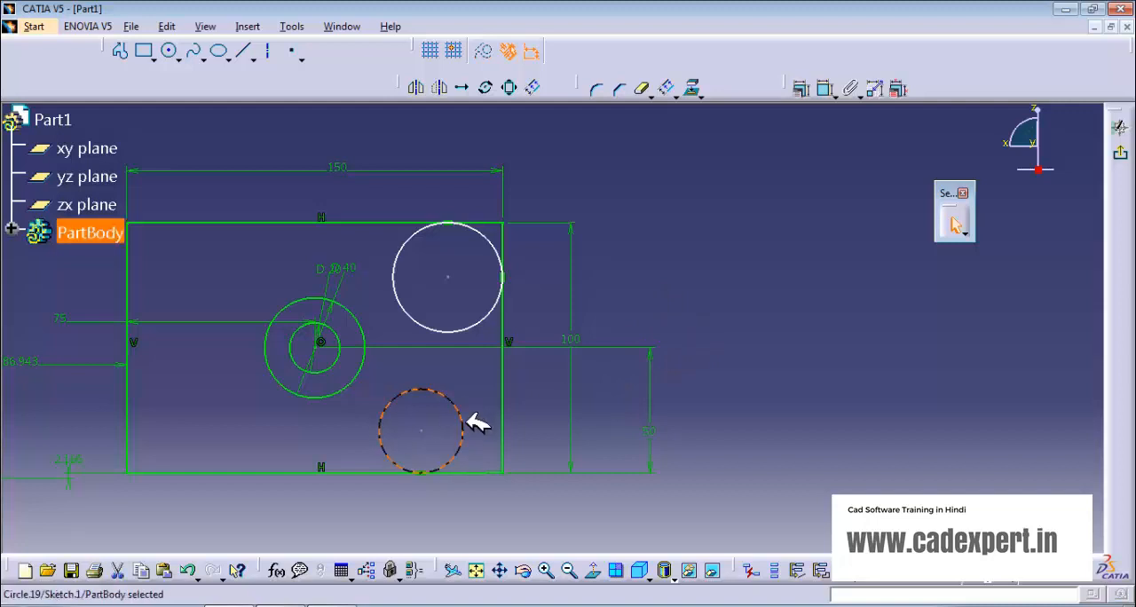
left_click(504, 446, "ctrl")
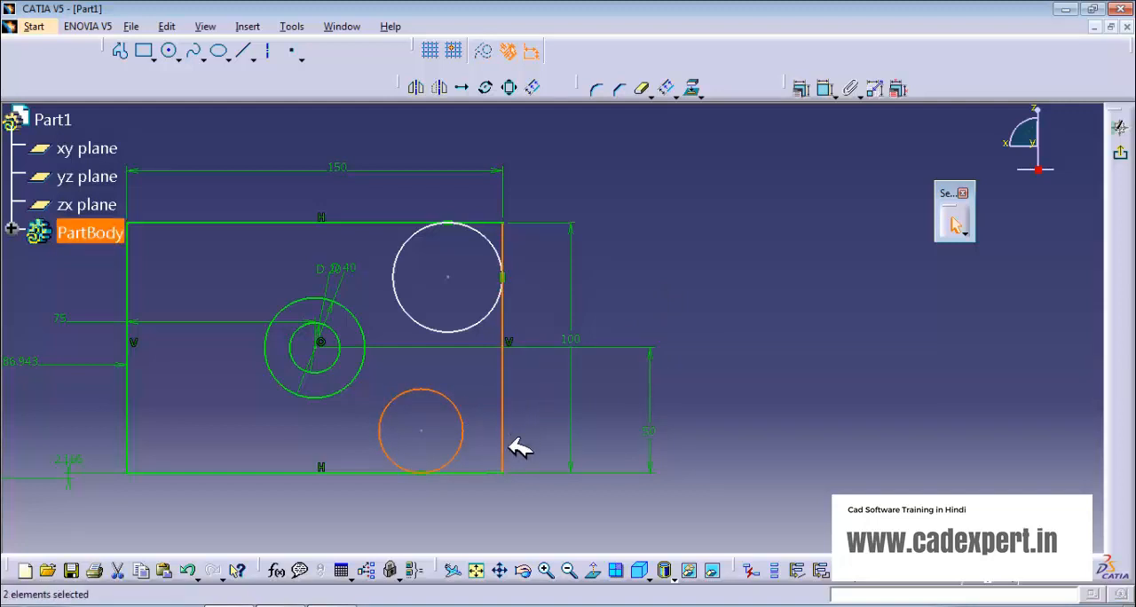
left_click(808, 89)
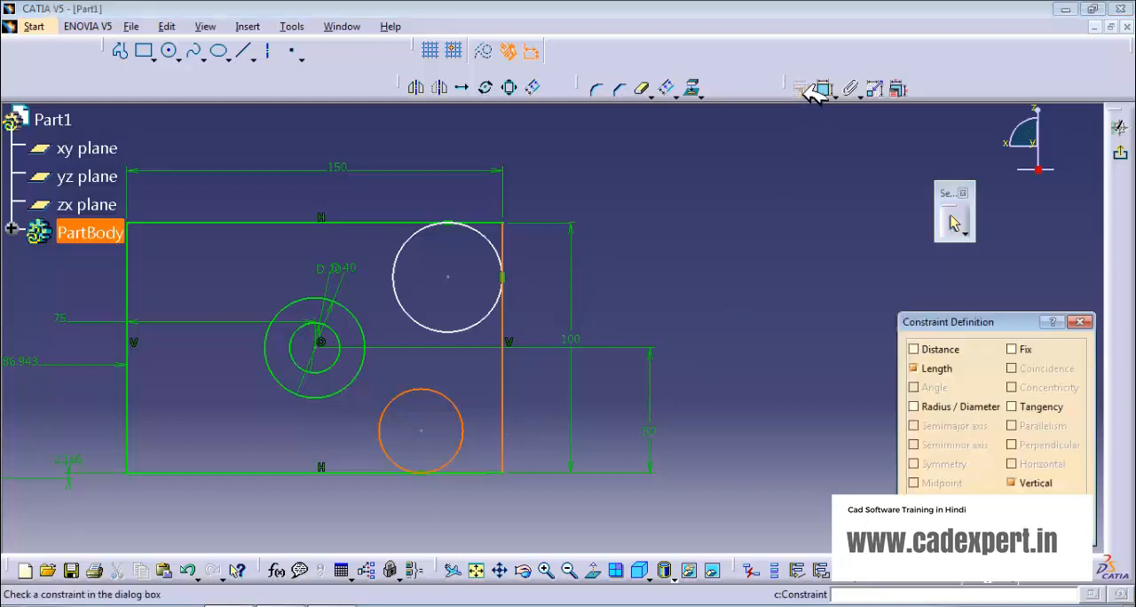
left_click(1011, 407)
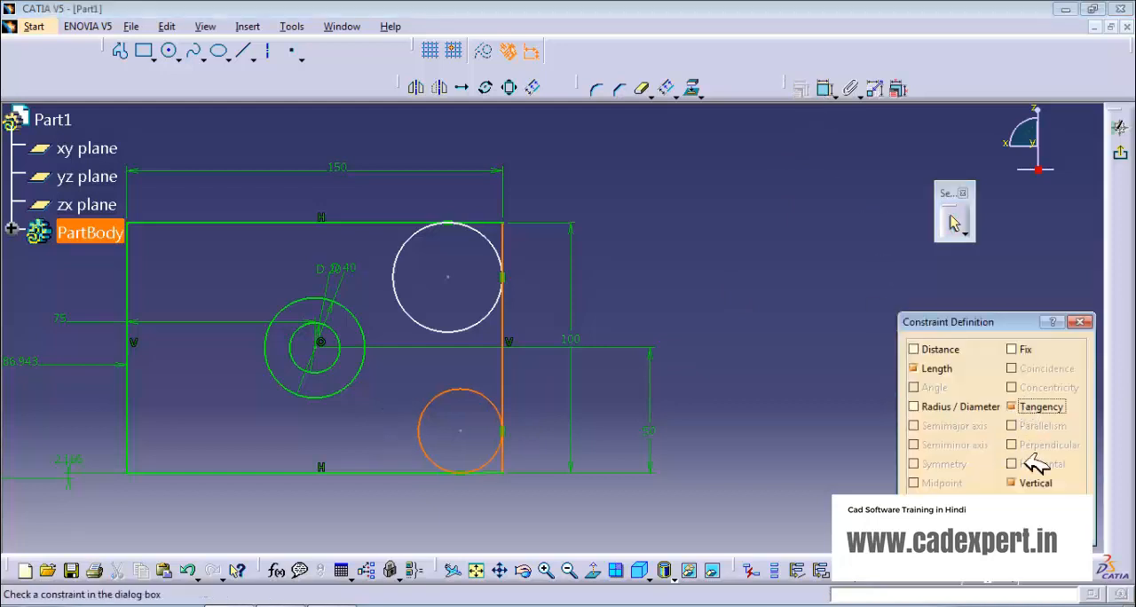
left_click(1002, 524)
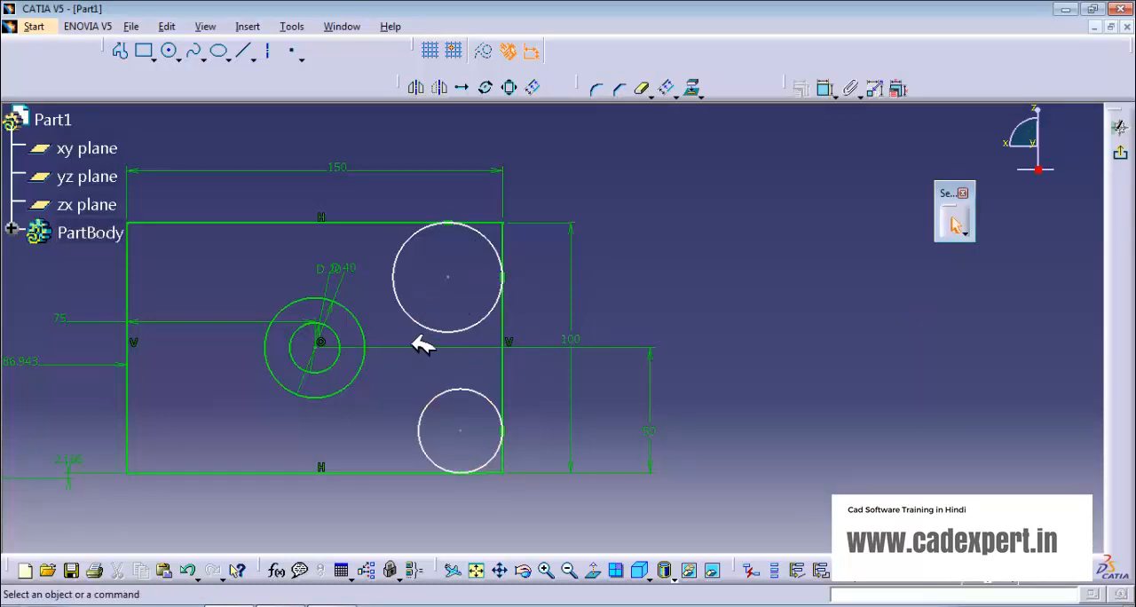
Step: Dimension the diameters of the two circles in the rectangle's upper-right and lower-right corners
middle_click_drag(418, 344, 533, 344)
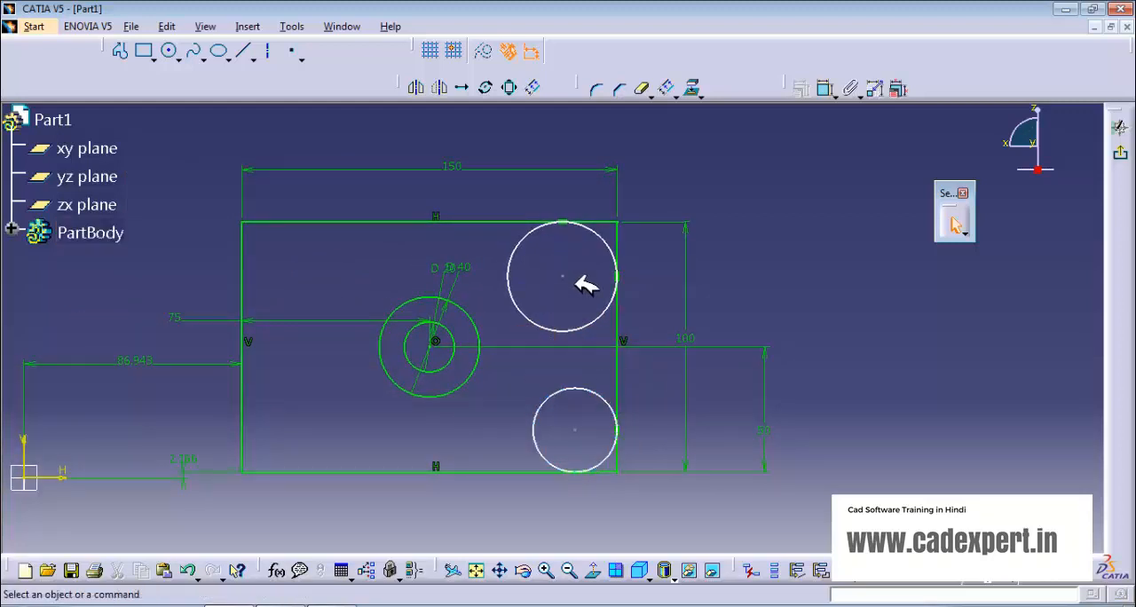
left_click(825, 88)
left_click(522, 236)
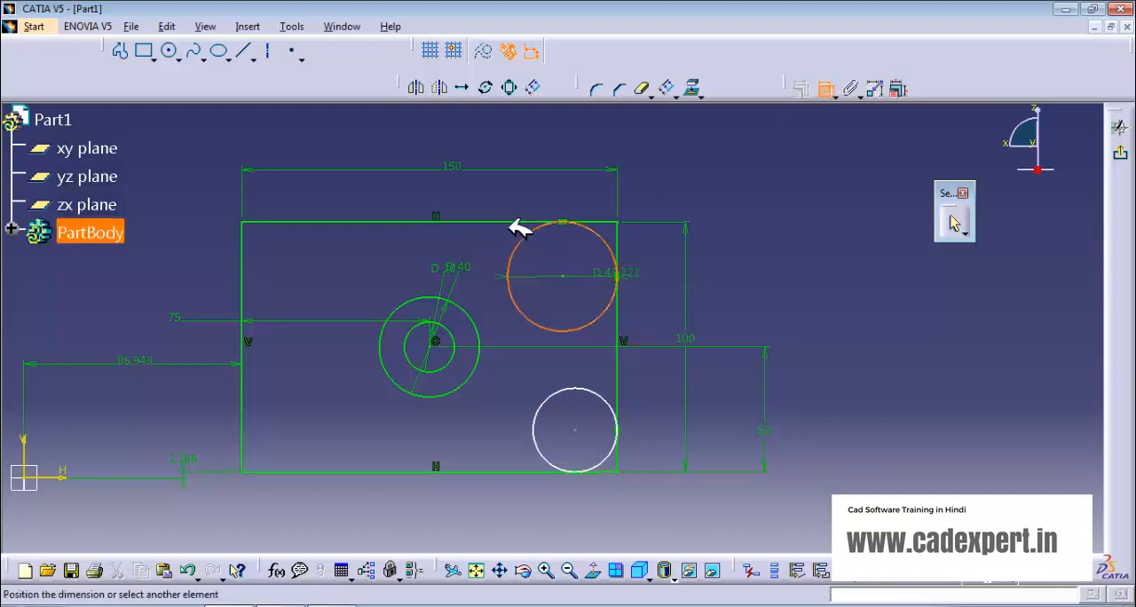
left_click(520, 188)
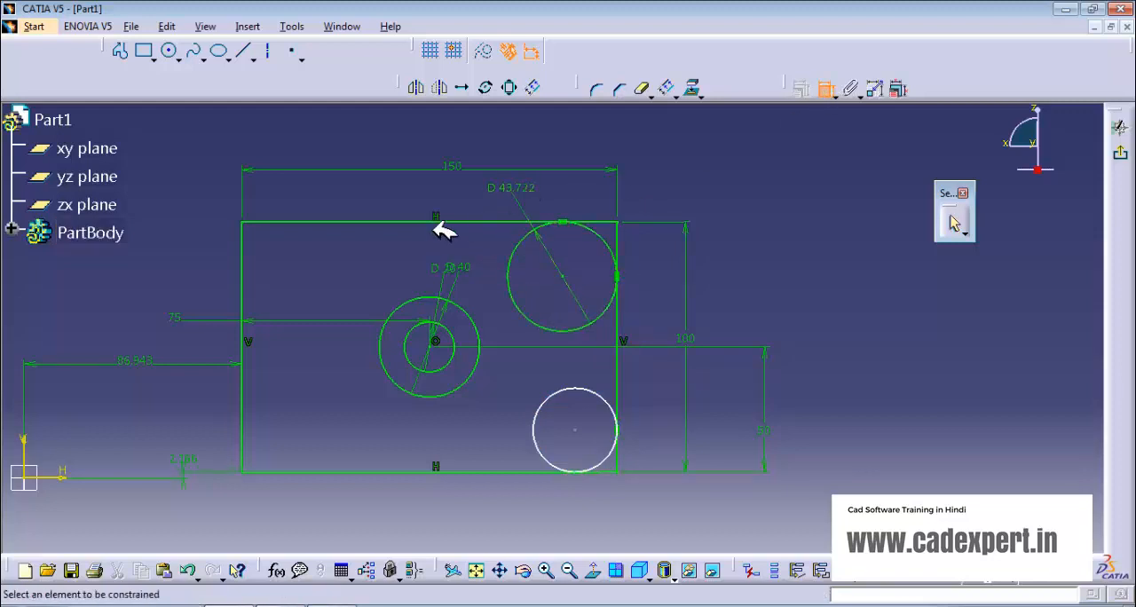
left_click(535, 419)
left_click(493, 439)
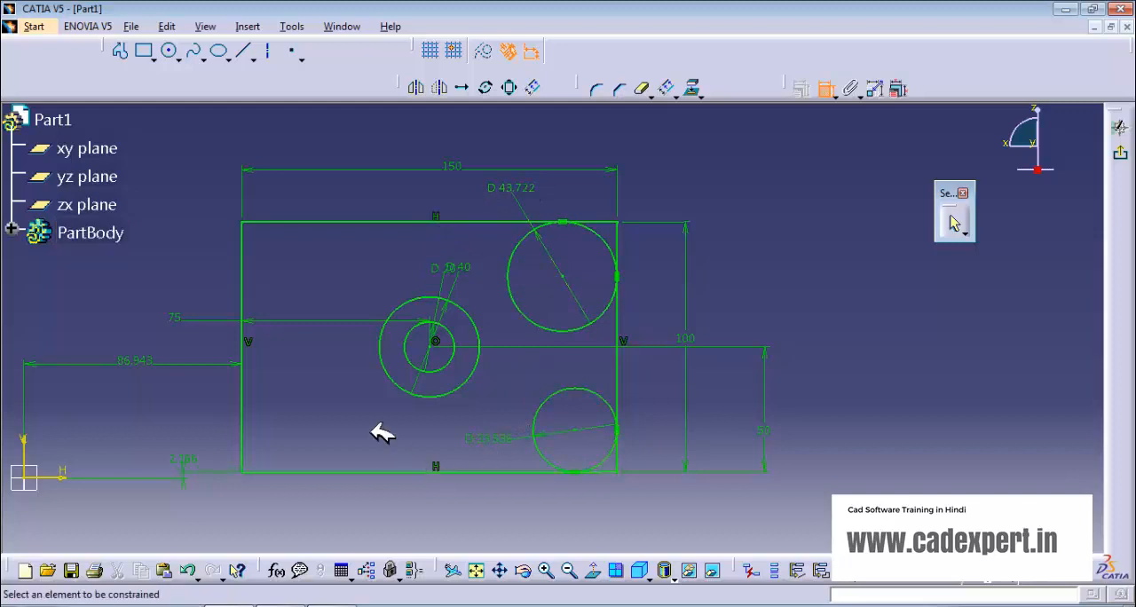